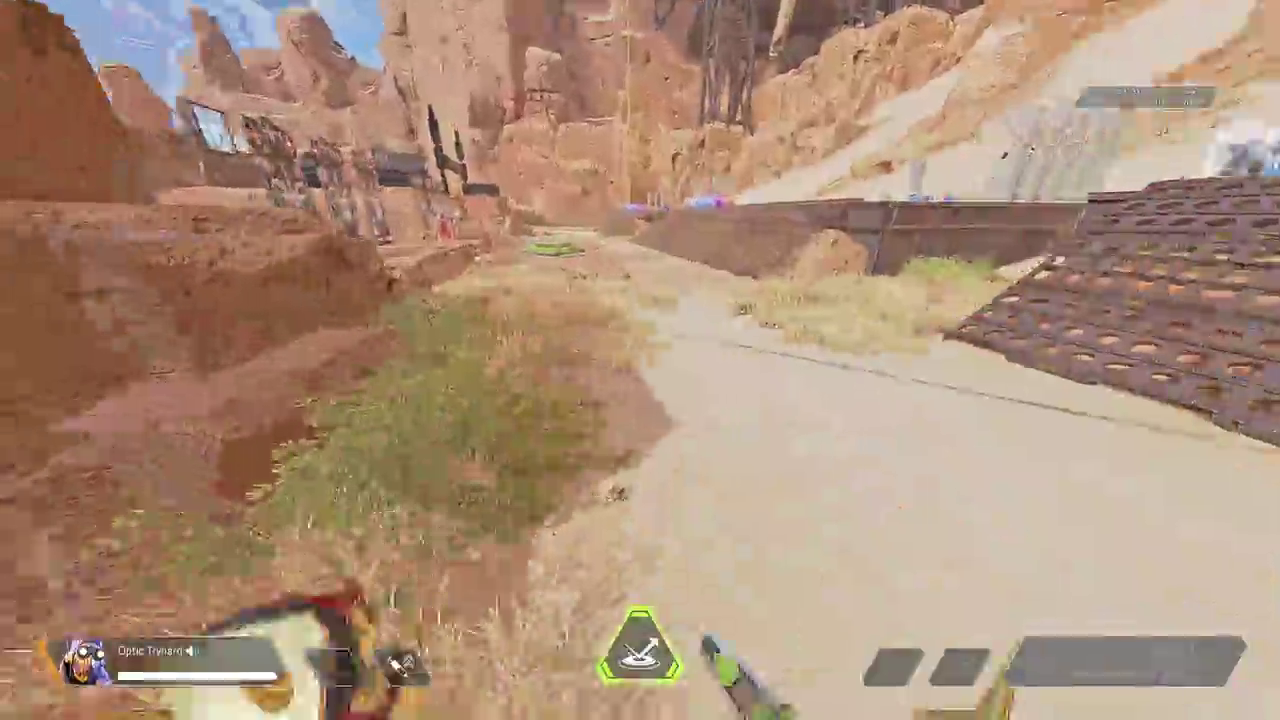
key("w")
key("space")
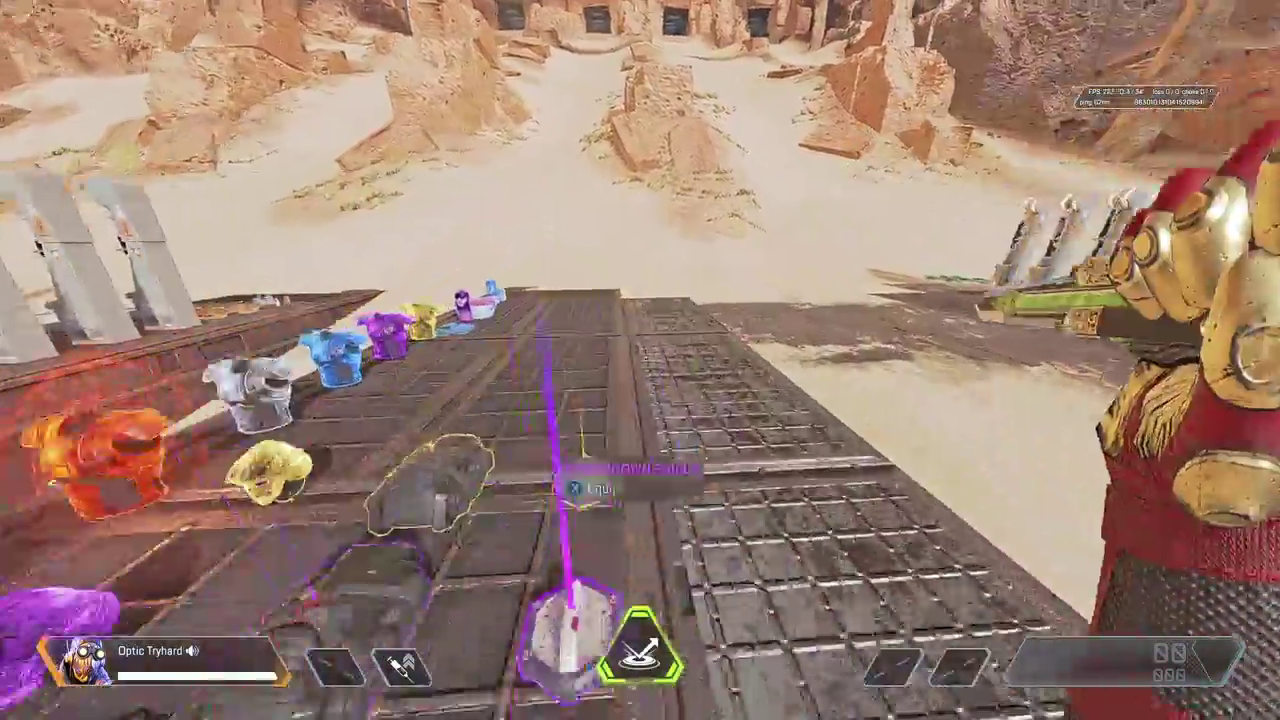
key("w")
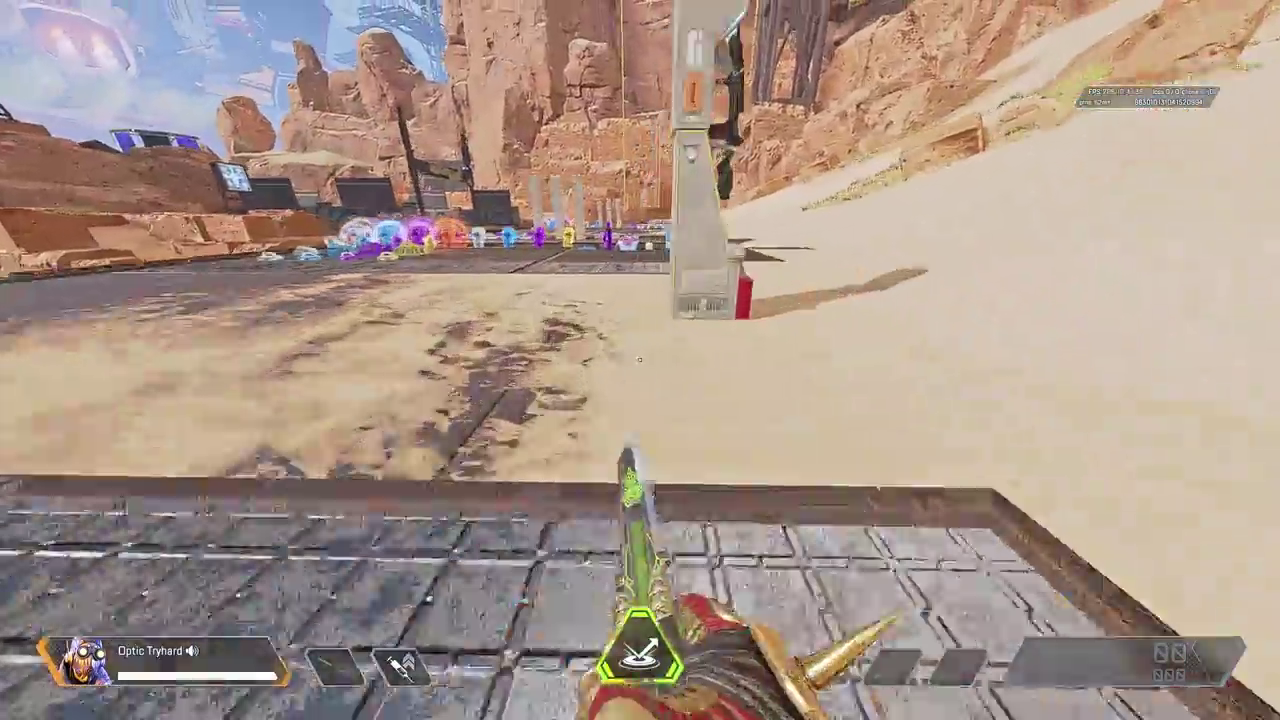
key("w")
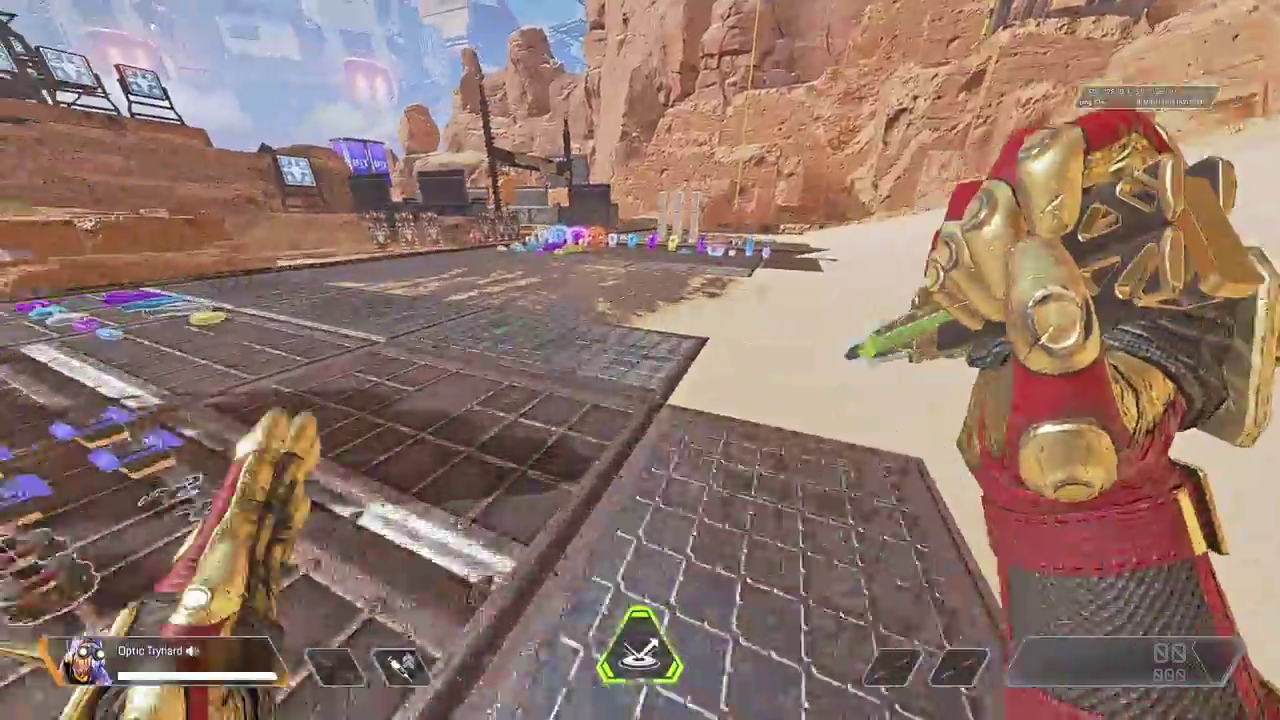
key("w")
key("space")
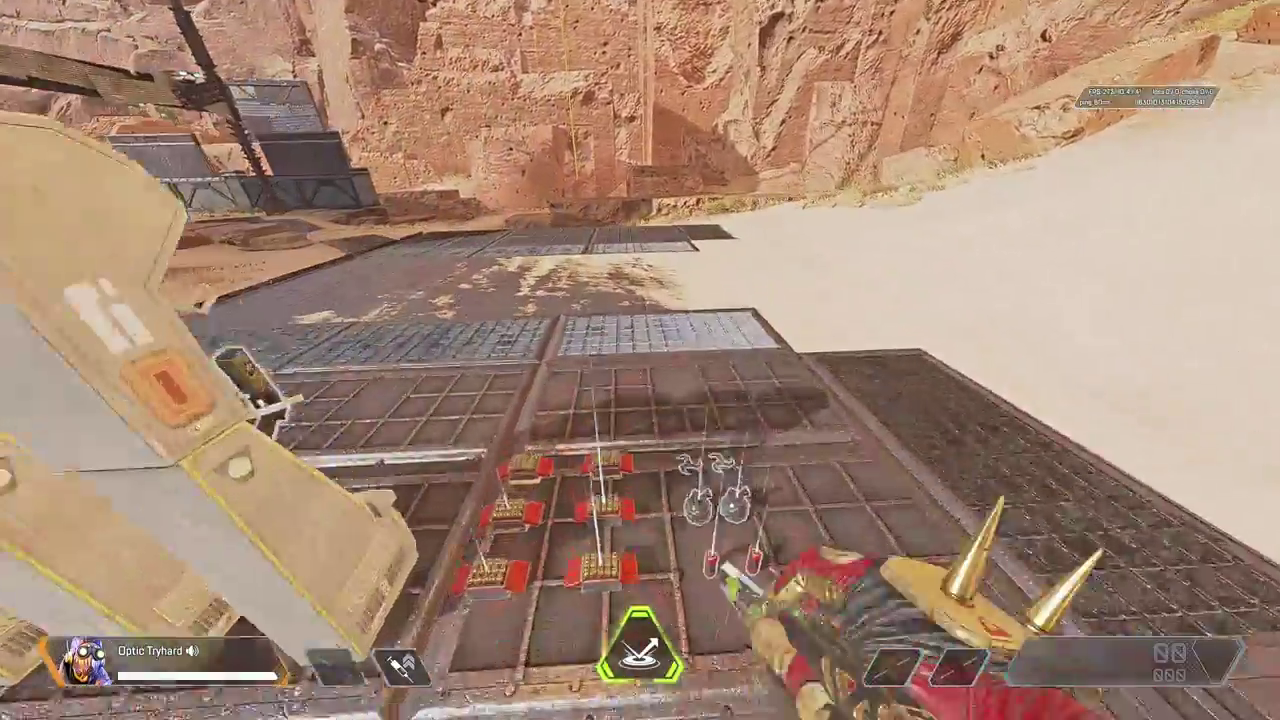
key("w")
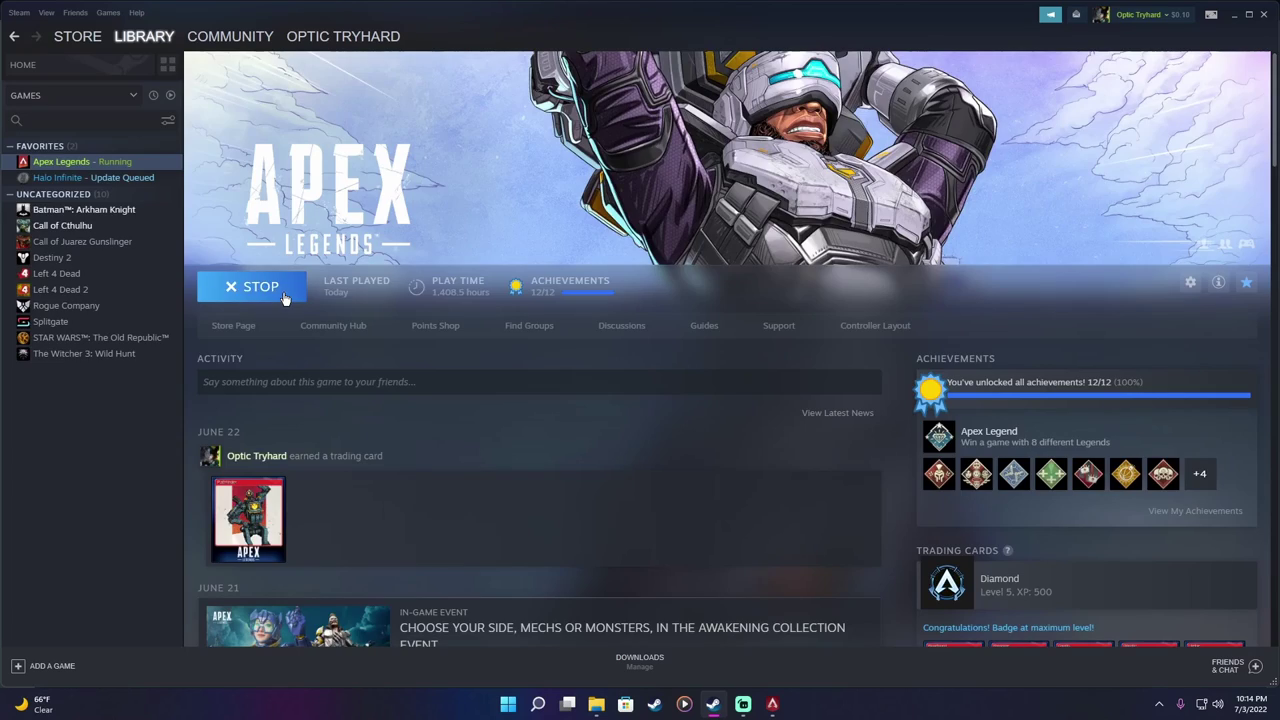
Stop the running Apex Legends game from the Steam library.
left_click(251, 286)
left_click(597, 386)
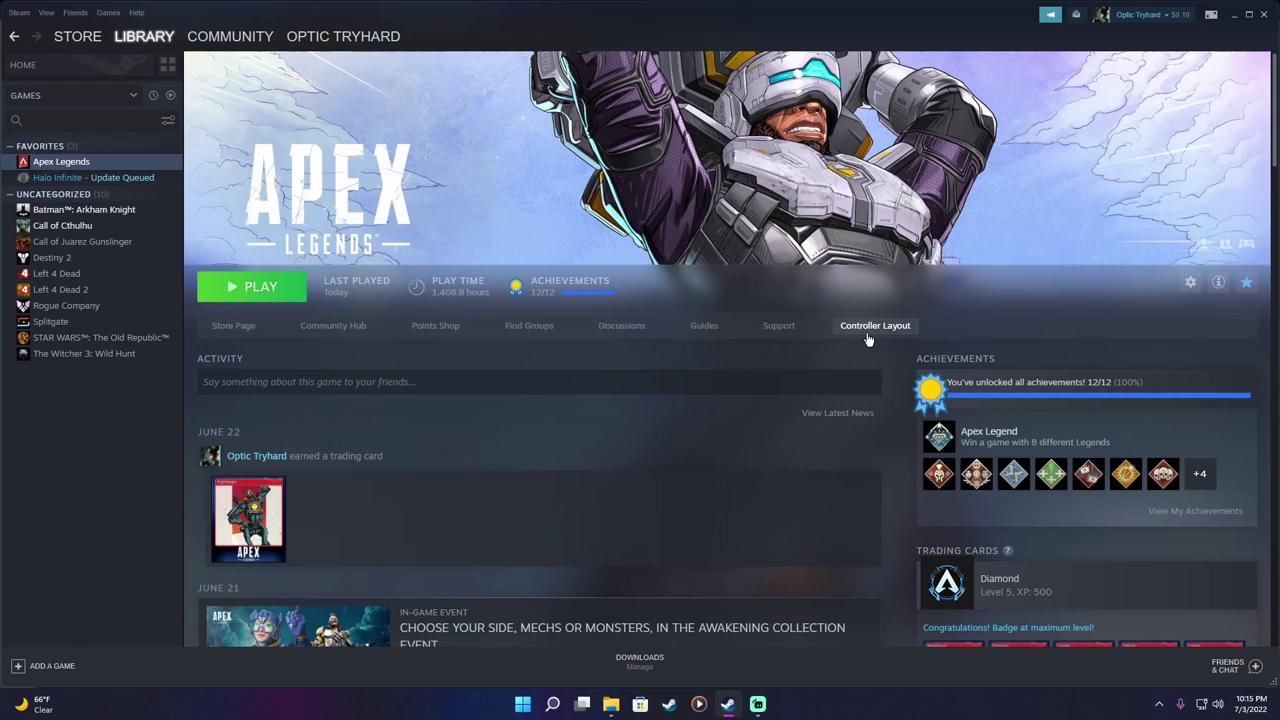
Check the Steam Input override in the controller properties of Apex Legends, and close the properties.
left_click(1189, 283)
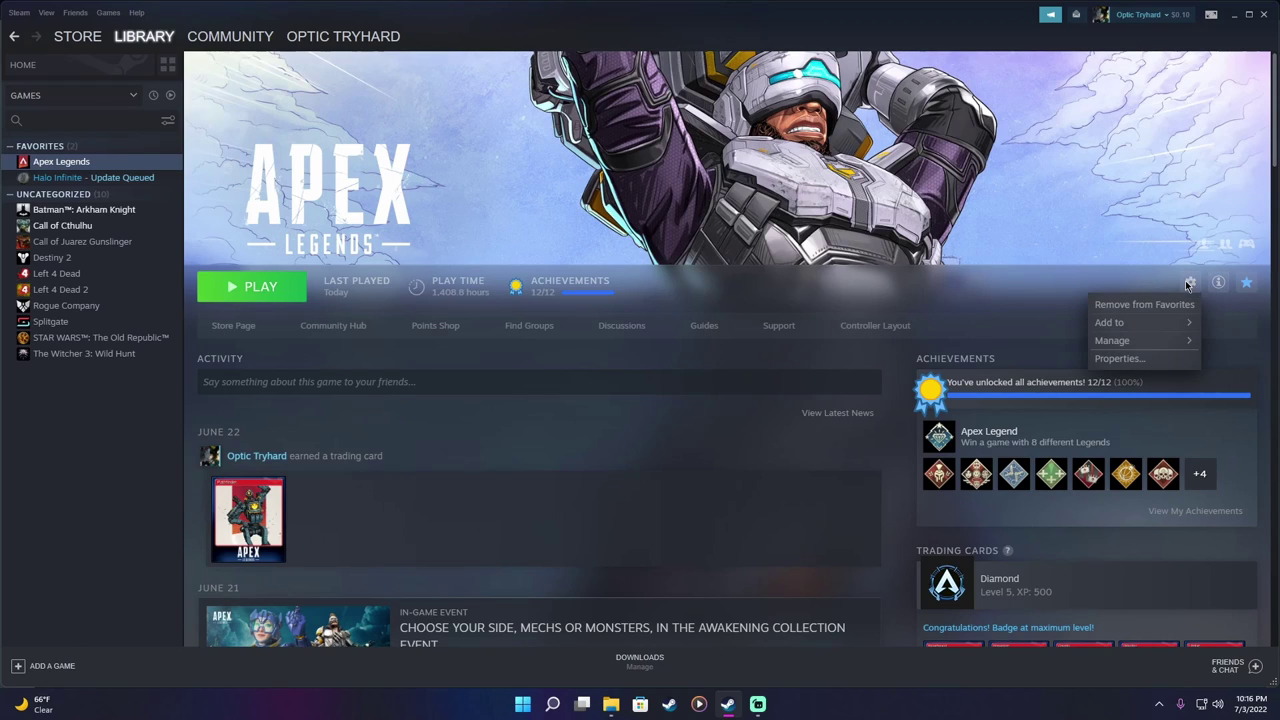
left_click(1118, 358)
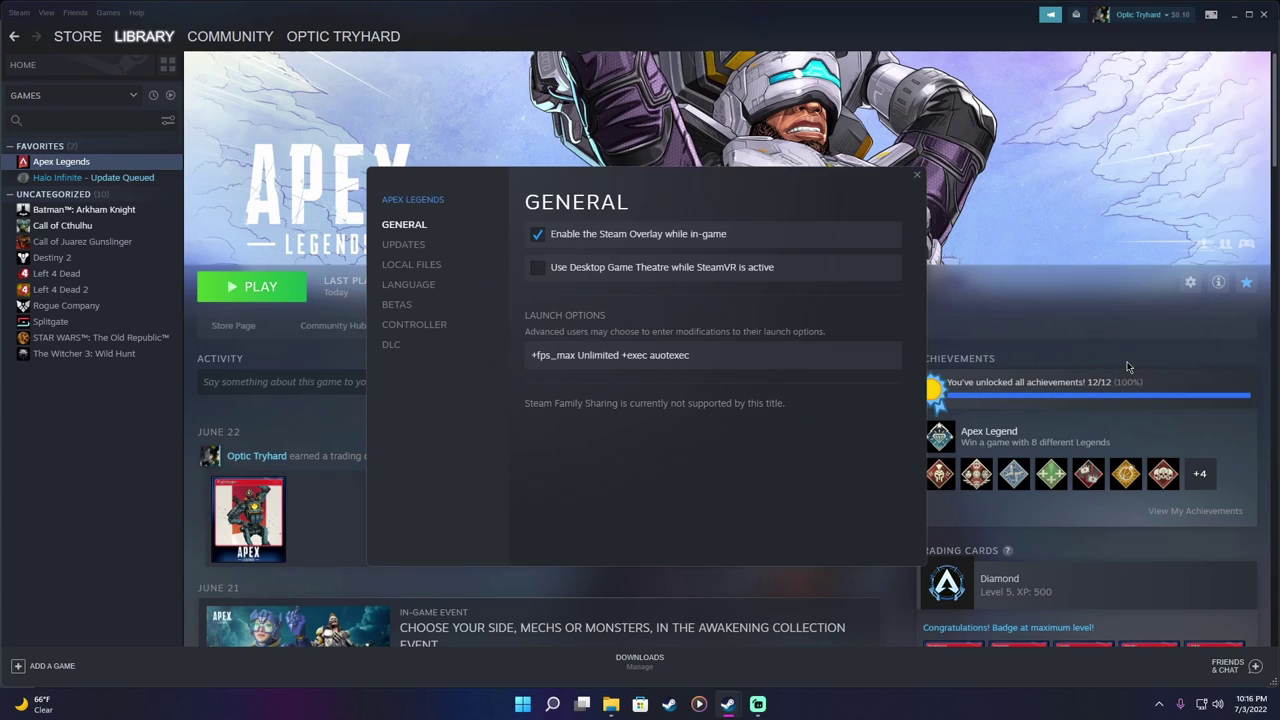
left_click(392, 330)
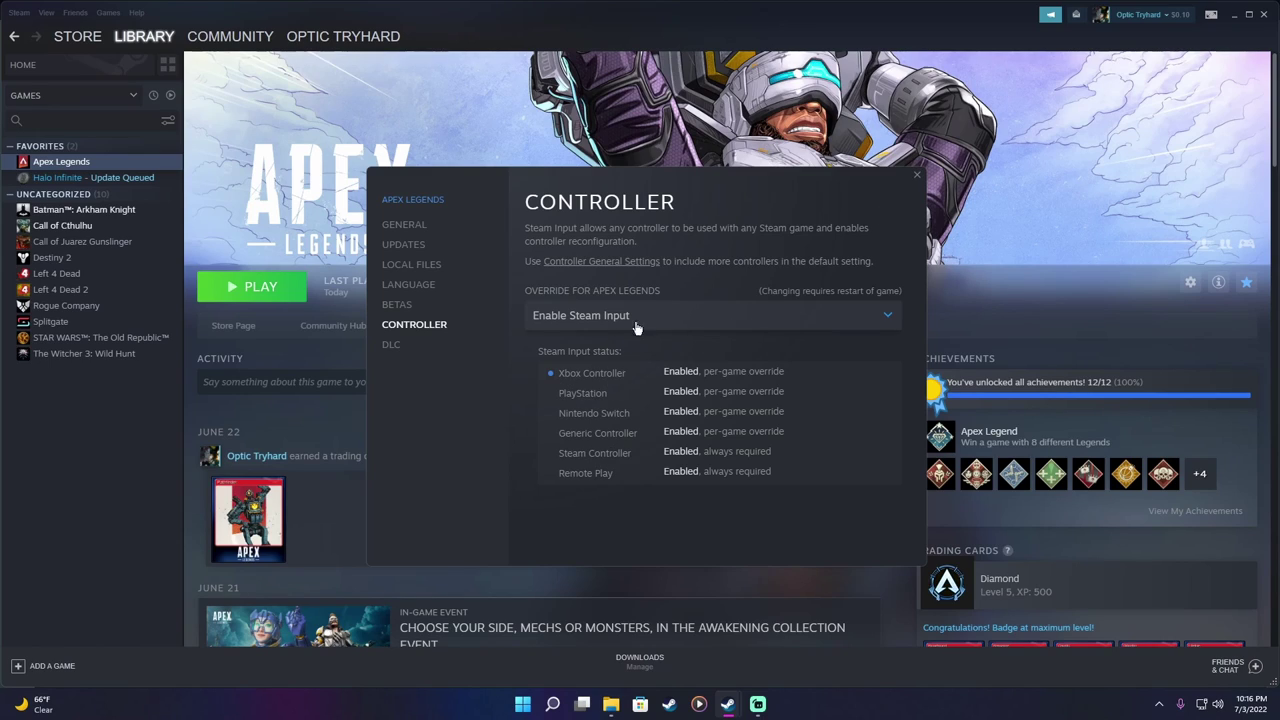
left_click(917, 177)
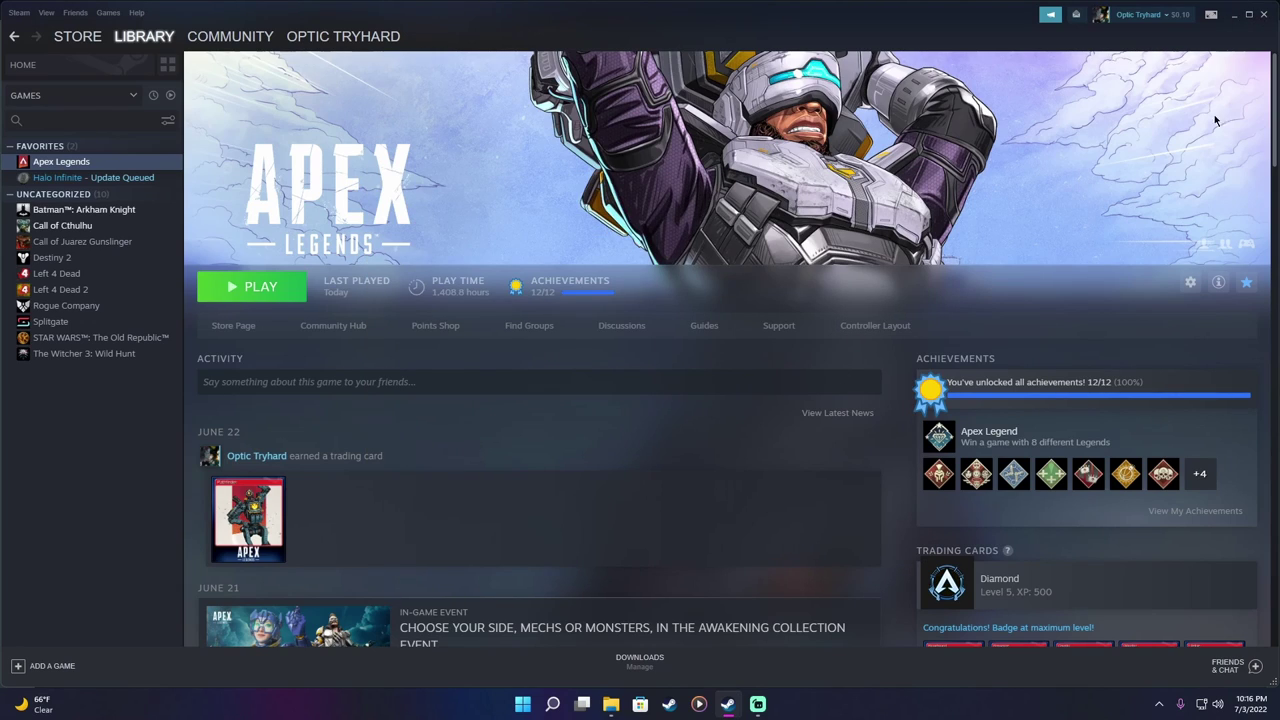
Open the controller layout of Apex Legends and bring up the left joystick's input settings.
left_click(877, 329)
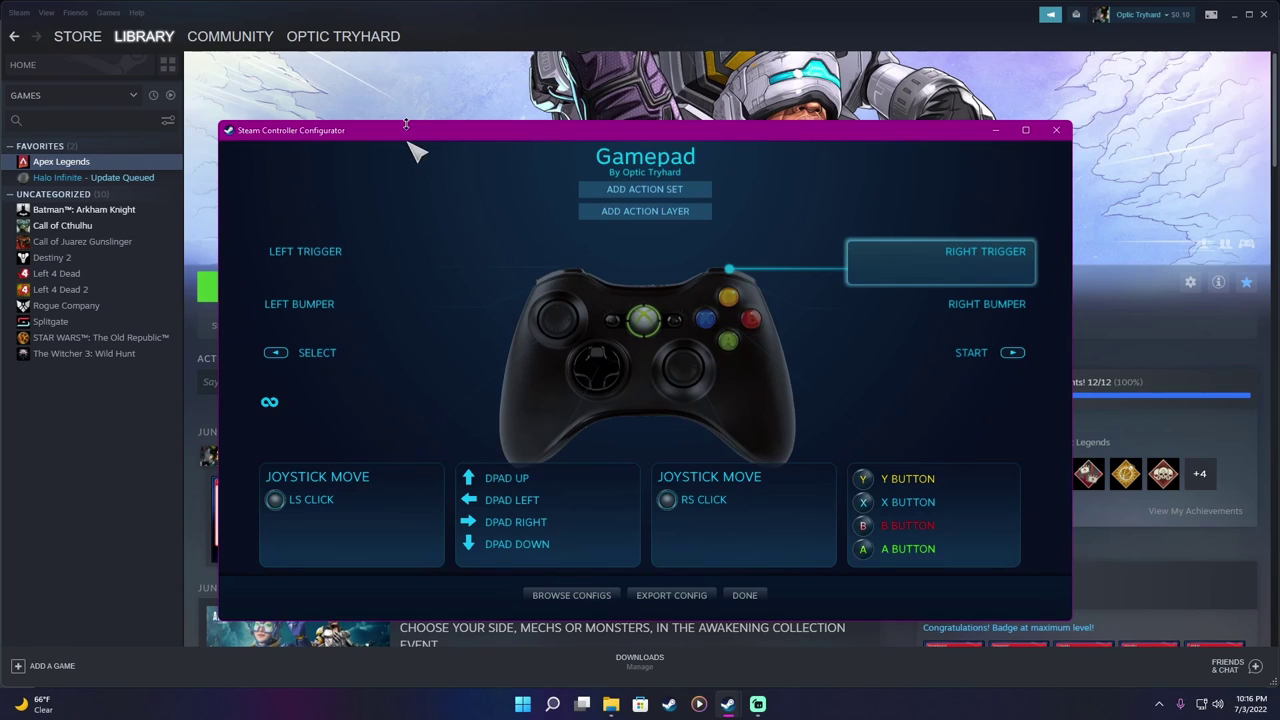
left_click_drag(807, 129, 847, 113)
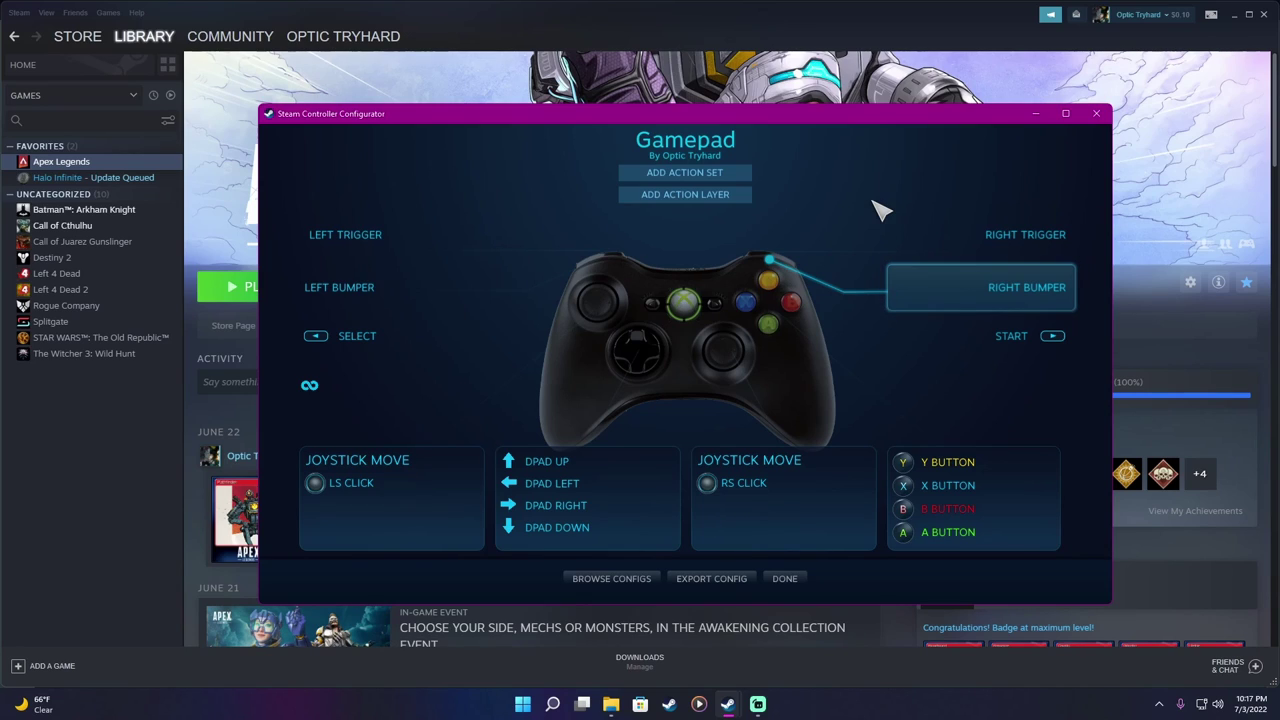
key("Up")
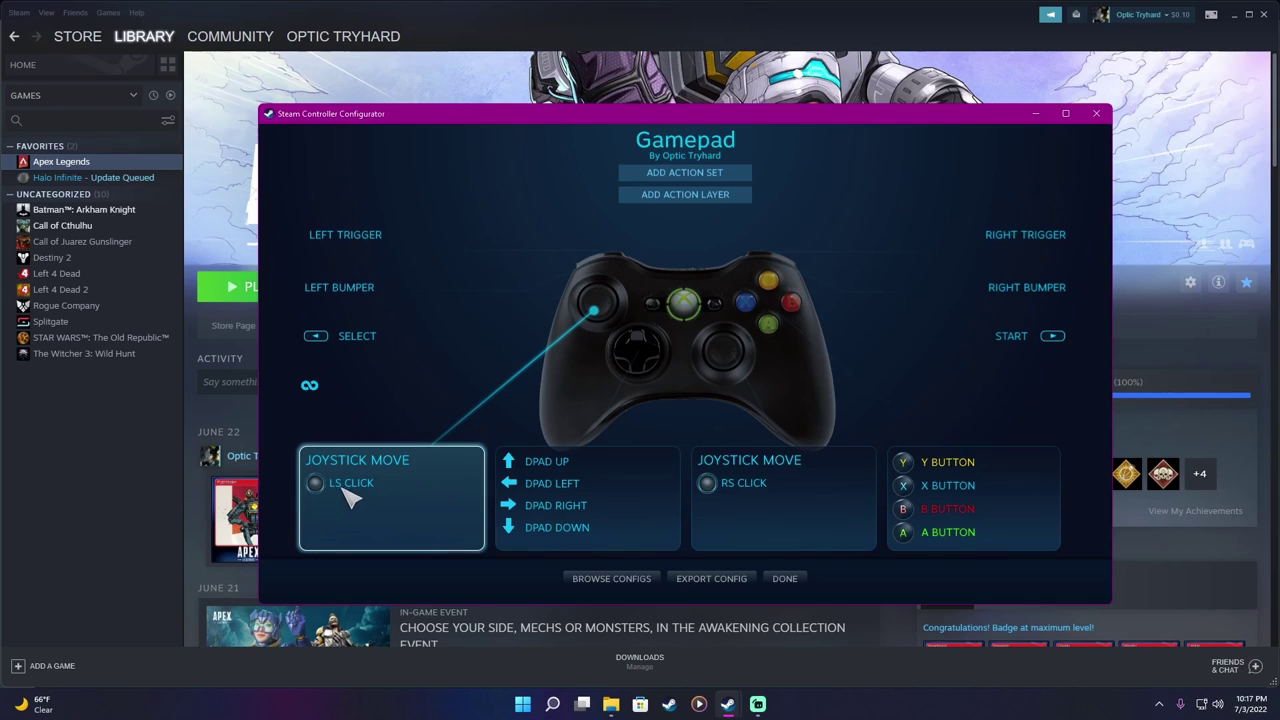
left_click(443, 505)
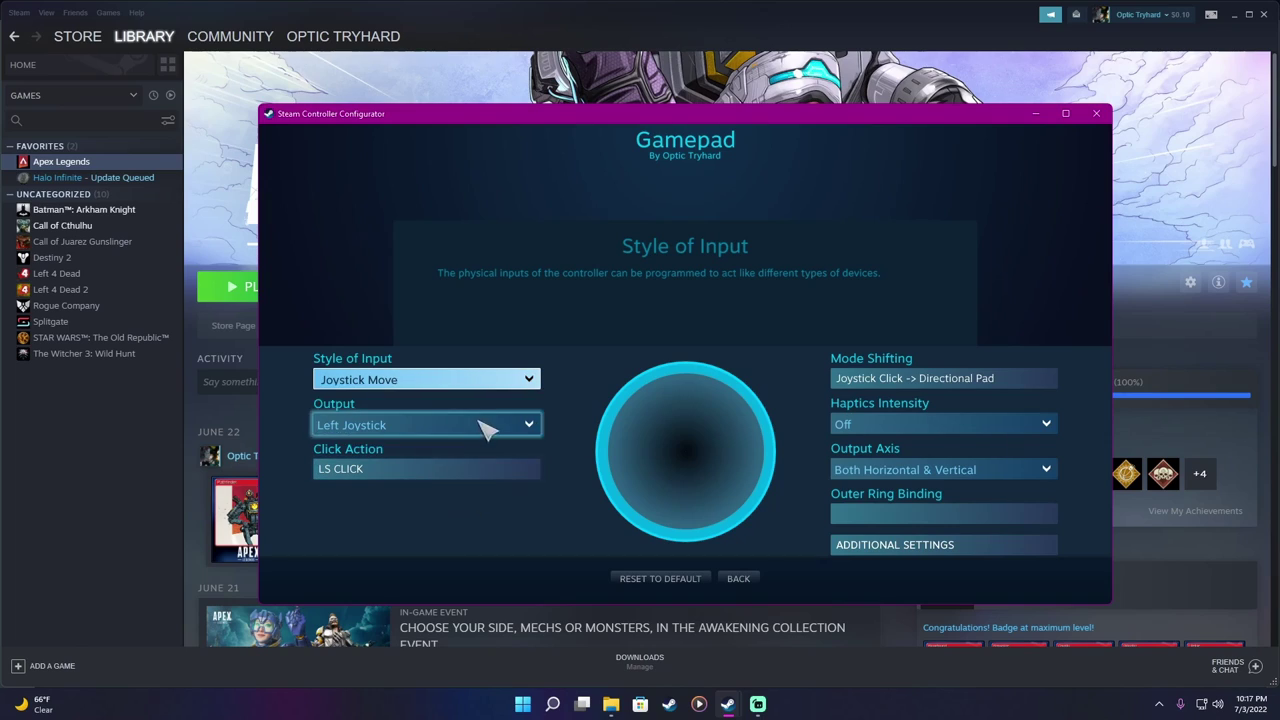
Open the left joystick's mode shift and review its style of input, layout and overlap region.
left_click(915, 381)
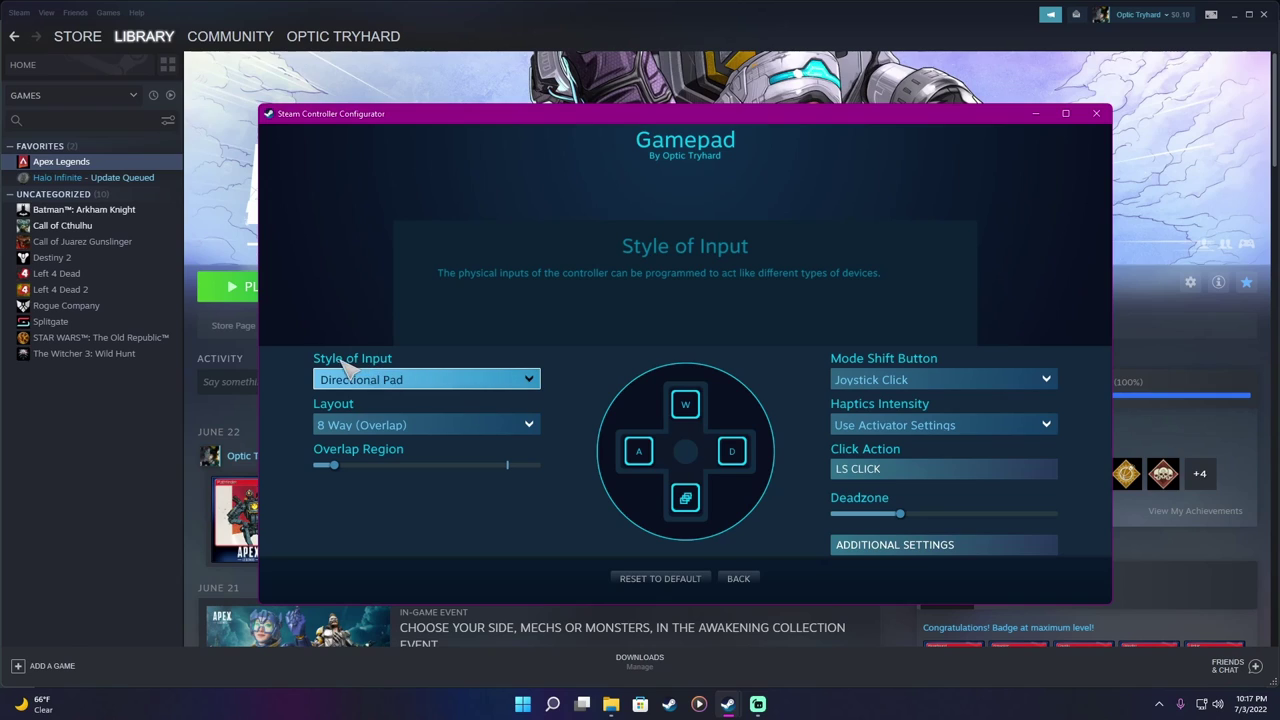
left_click(514, 379)
left_click(471, 426)
mouse_move(337, 468)
left_mouse_down()
mouse_move(502, 468)
mouse_move(337, 474)
left_mouse_up()
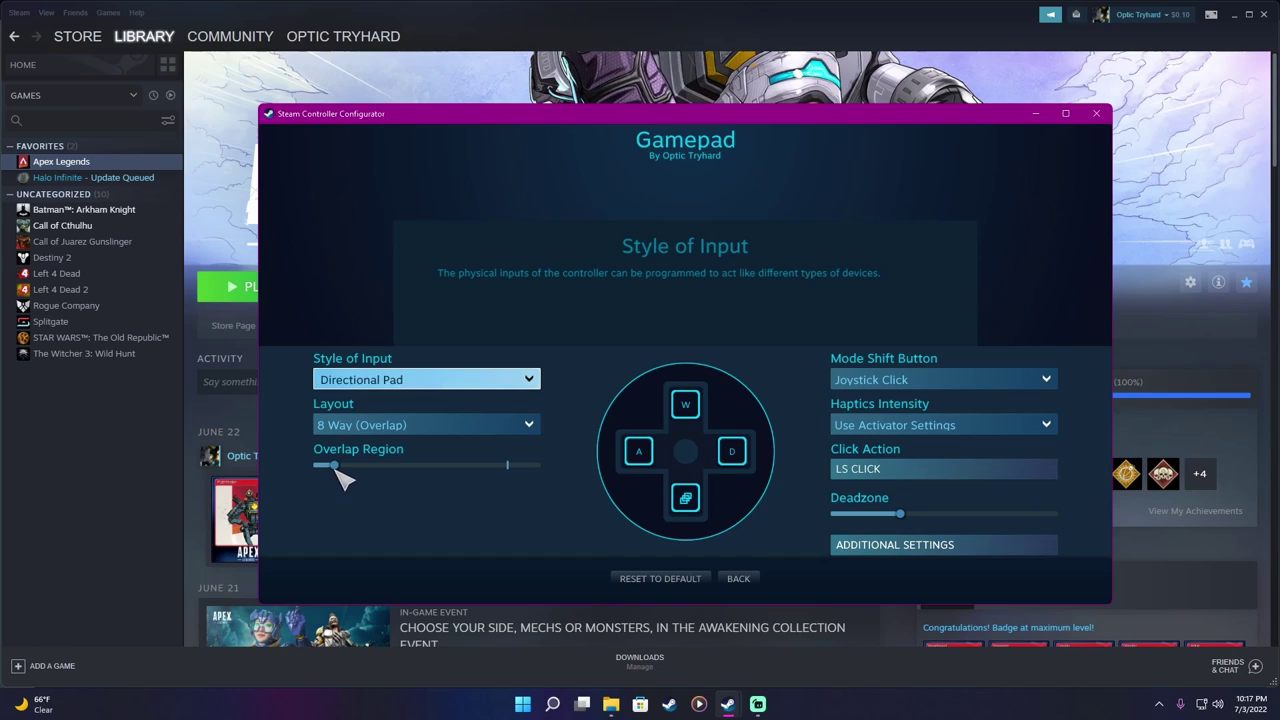
mouse_move(336, 473)
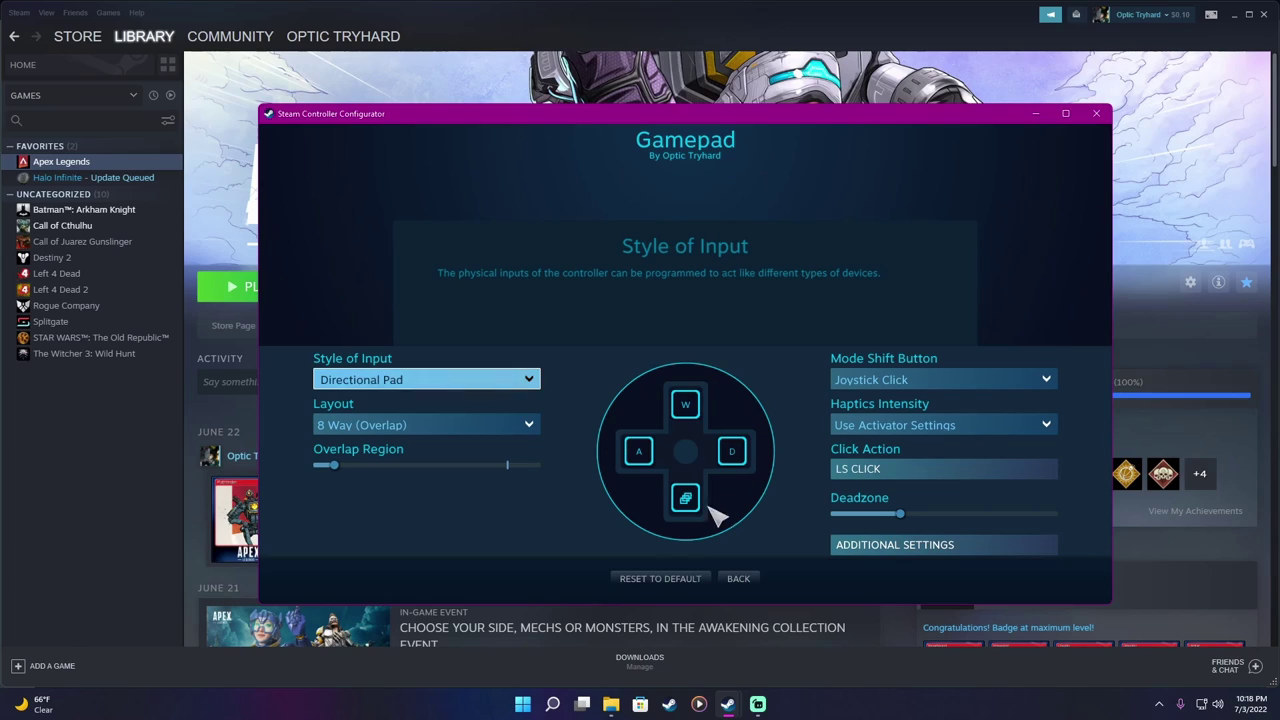
Choose Long Press as the activation type of the mode shift's D-pad up binding, W.
left_click(690, 404)
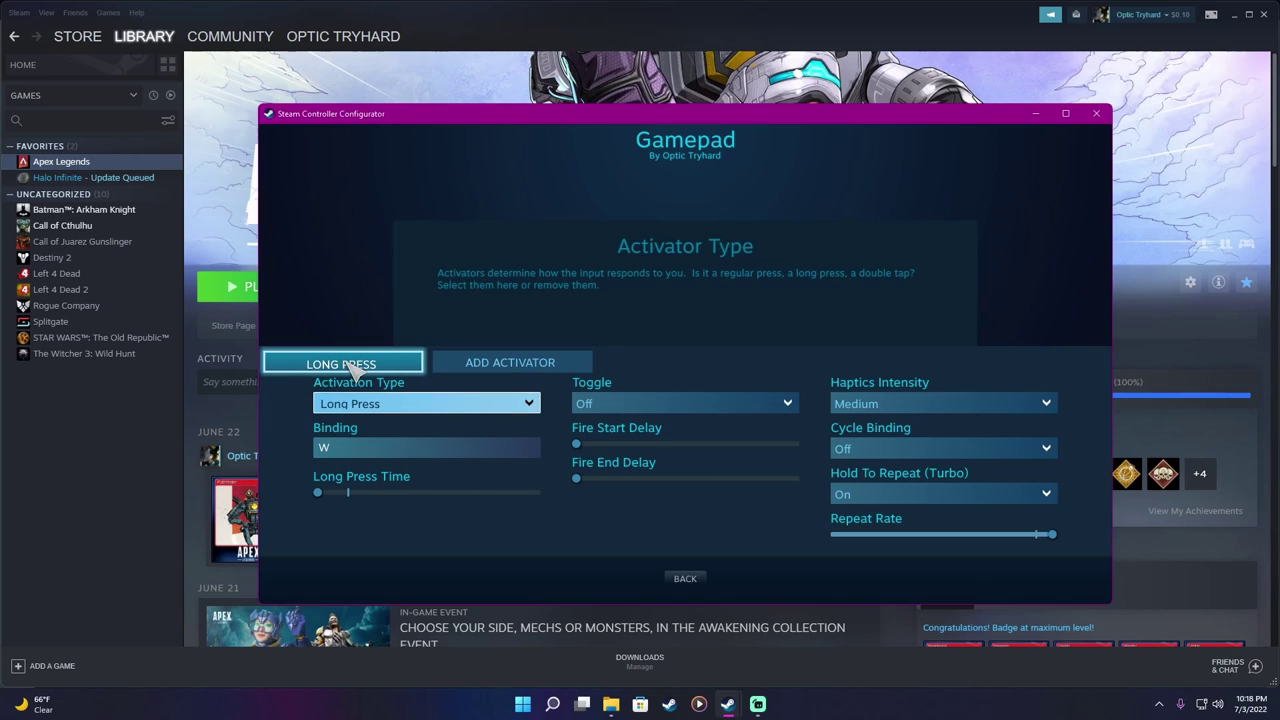
left_click(530, 404)
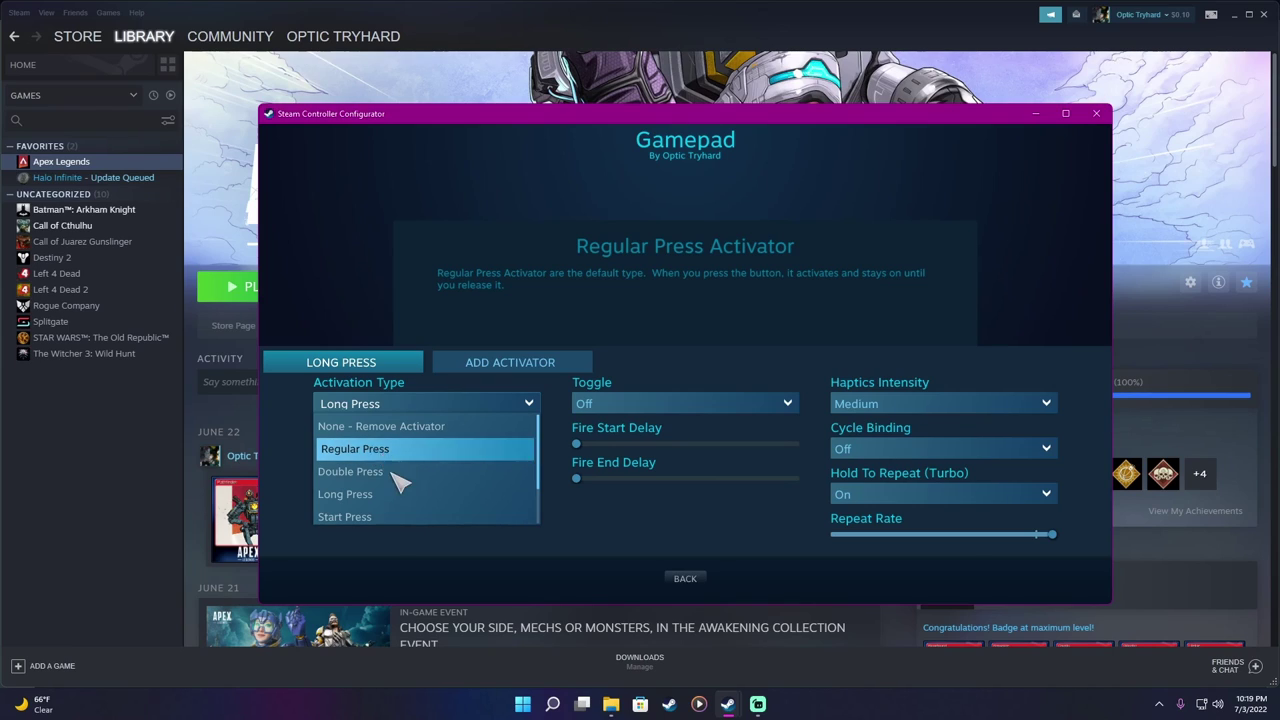
left_click(388, 500)
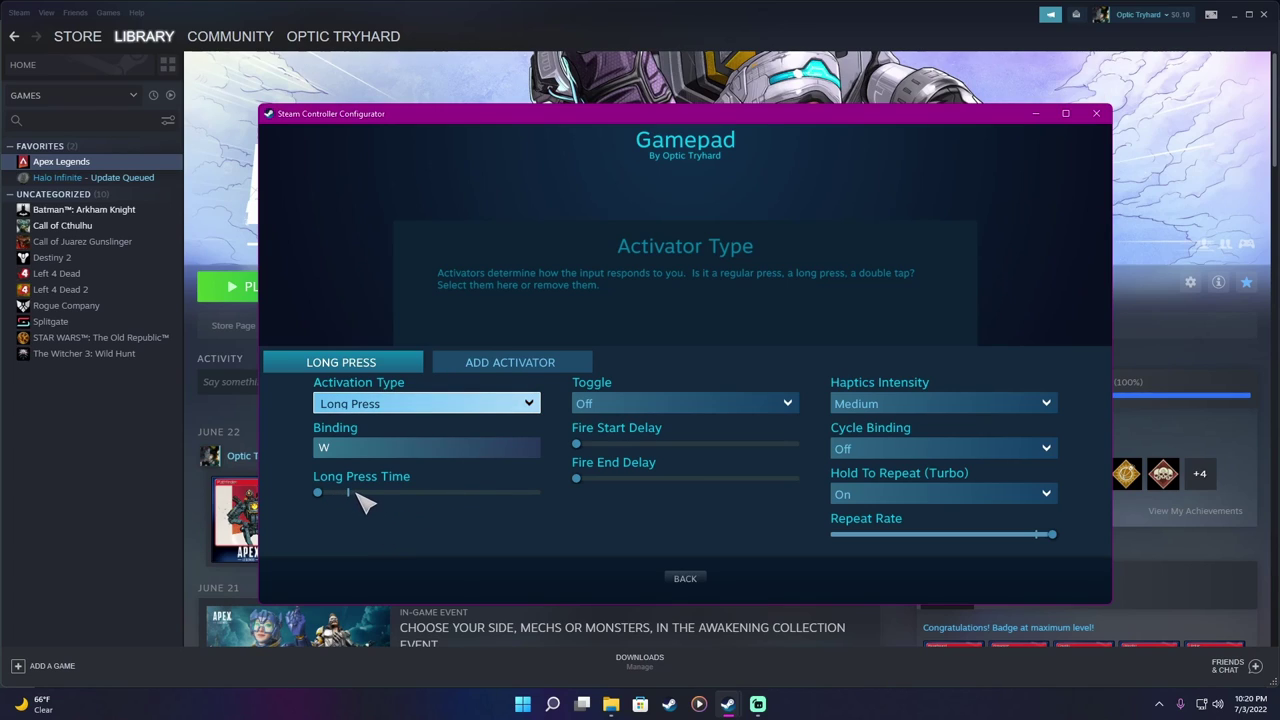
mouse_move(365, 503)
left_click(685, 578)
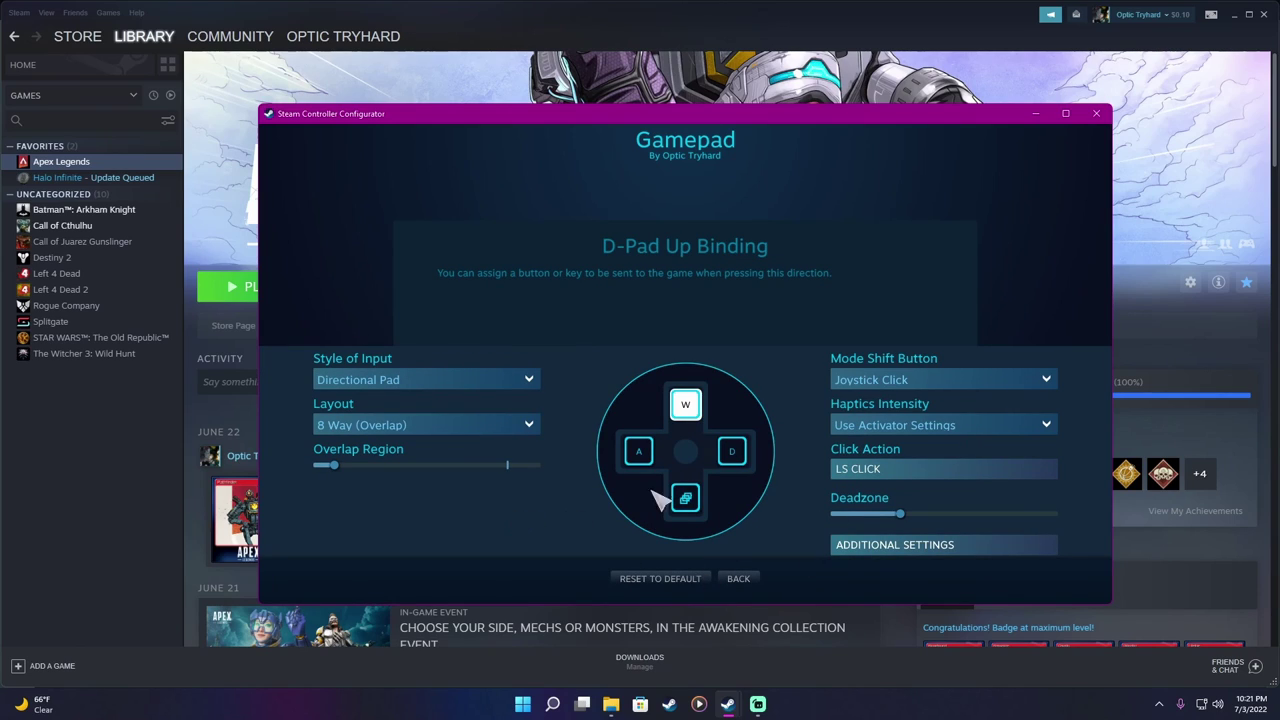
Review the activator settings of the D-pad right and D-pad left bindings.
left_click(733, 453)
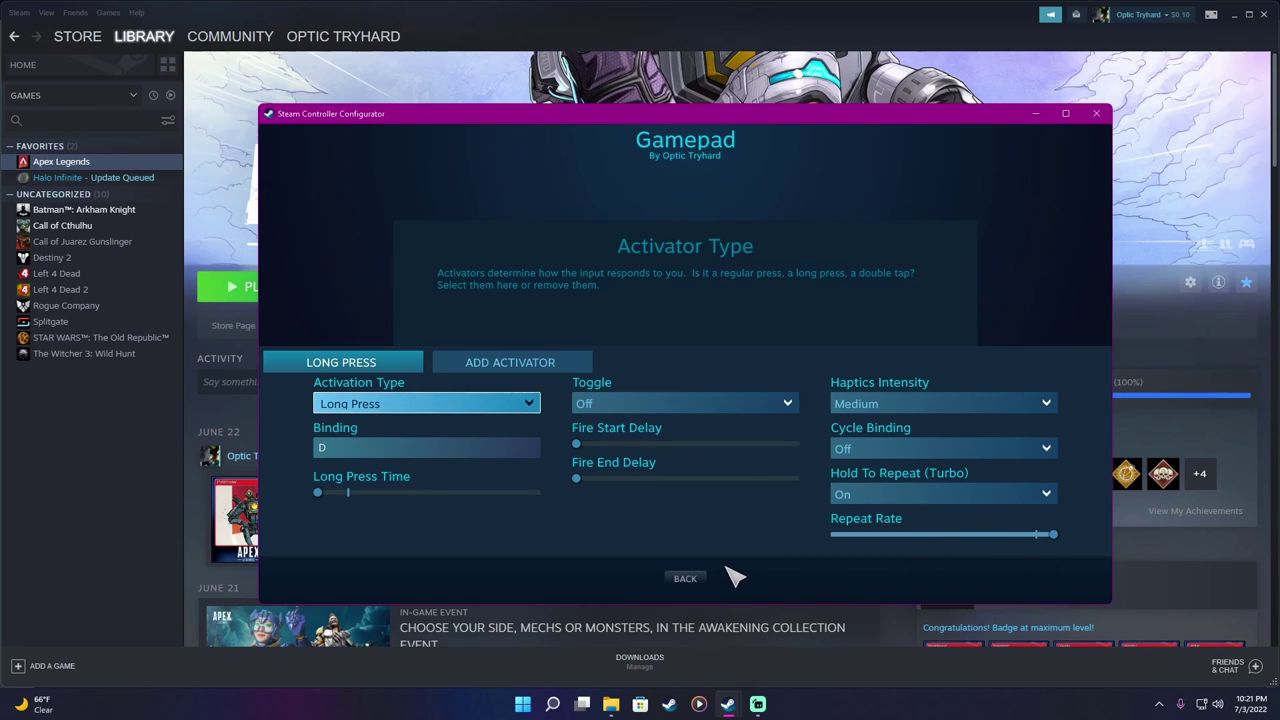
left_click(684, 580)
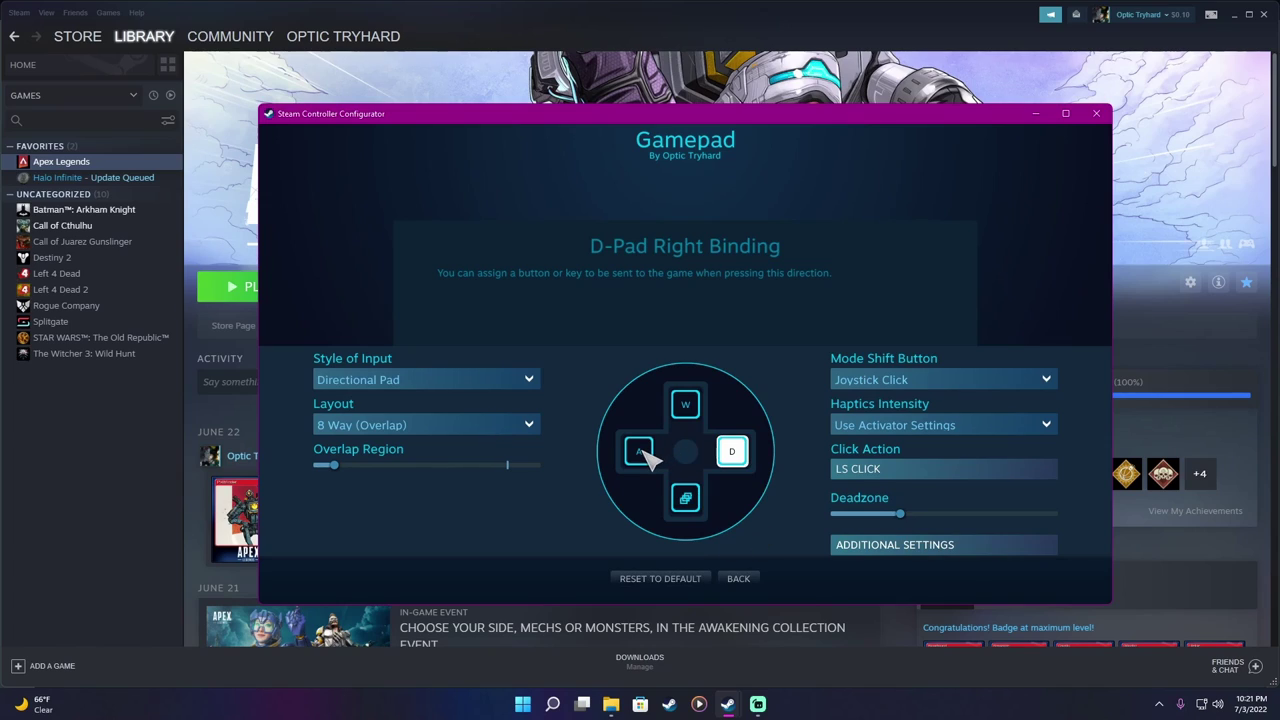
left_click(644, 455)
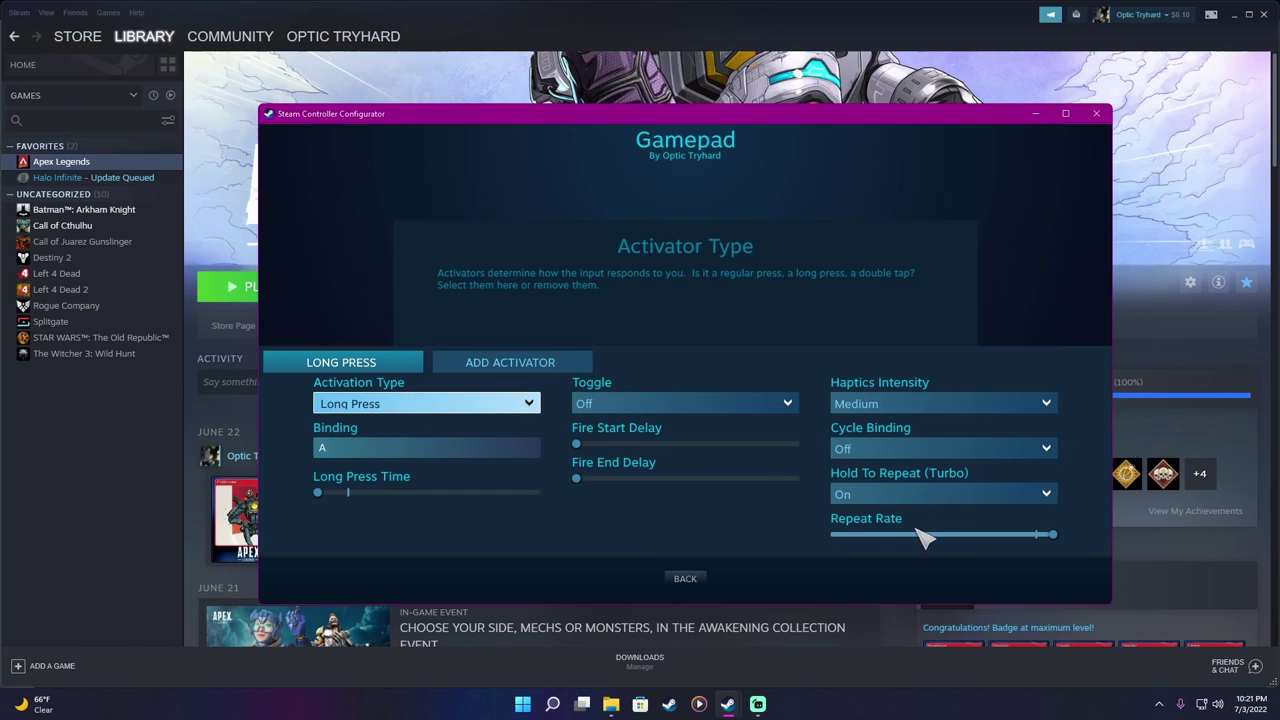
left_click(686, 579)
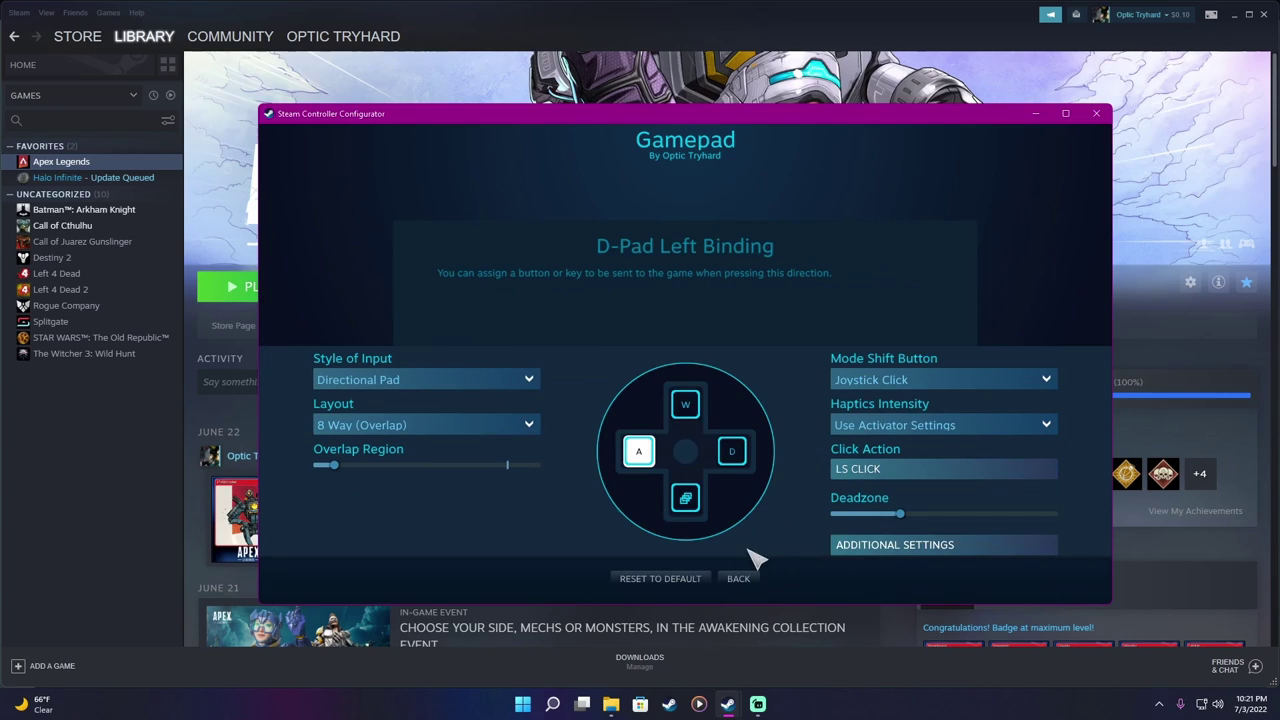
Review the Long Press activator settings of the D-pad down binding.
left_click(692, 499)
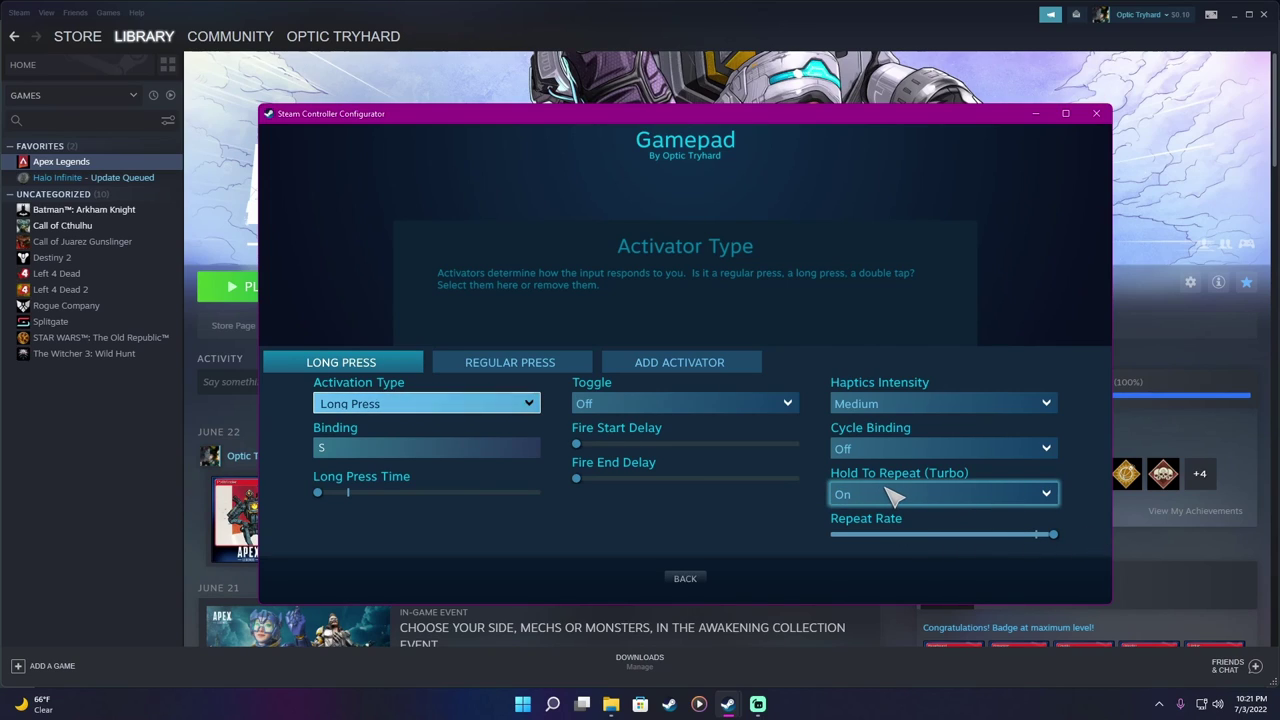
left_click(692, 581)
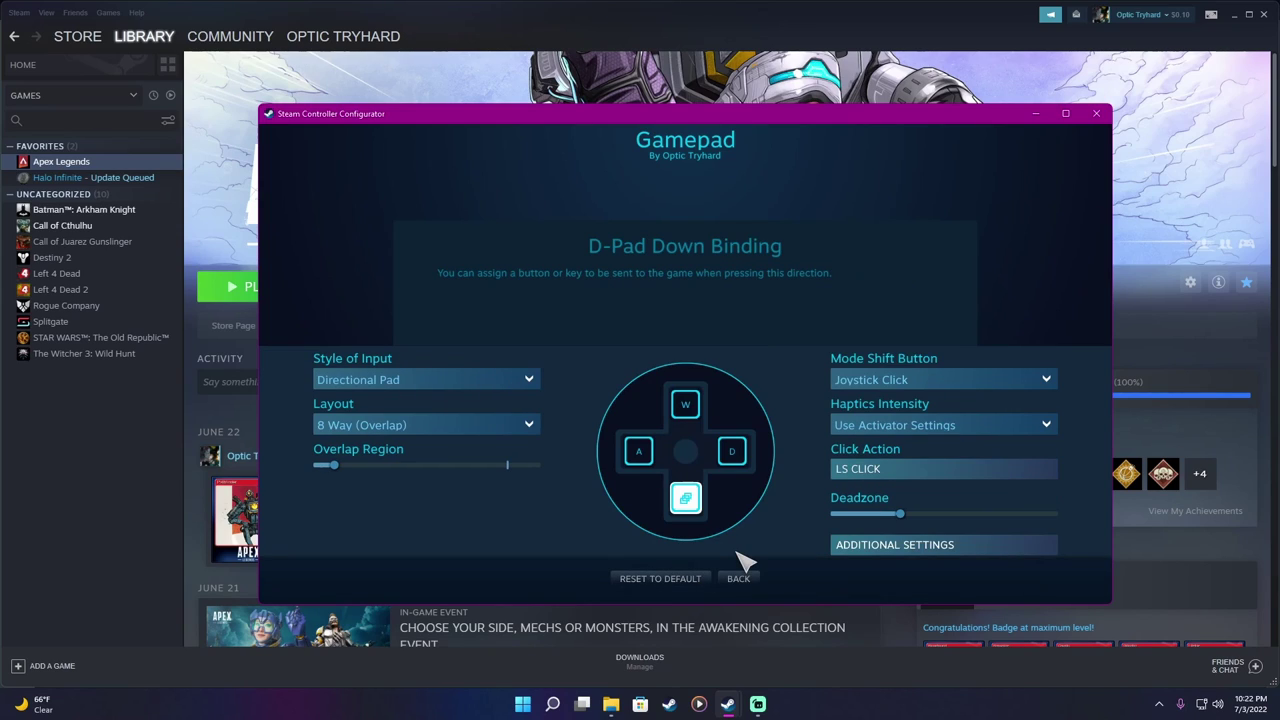
left_click(697, 500)
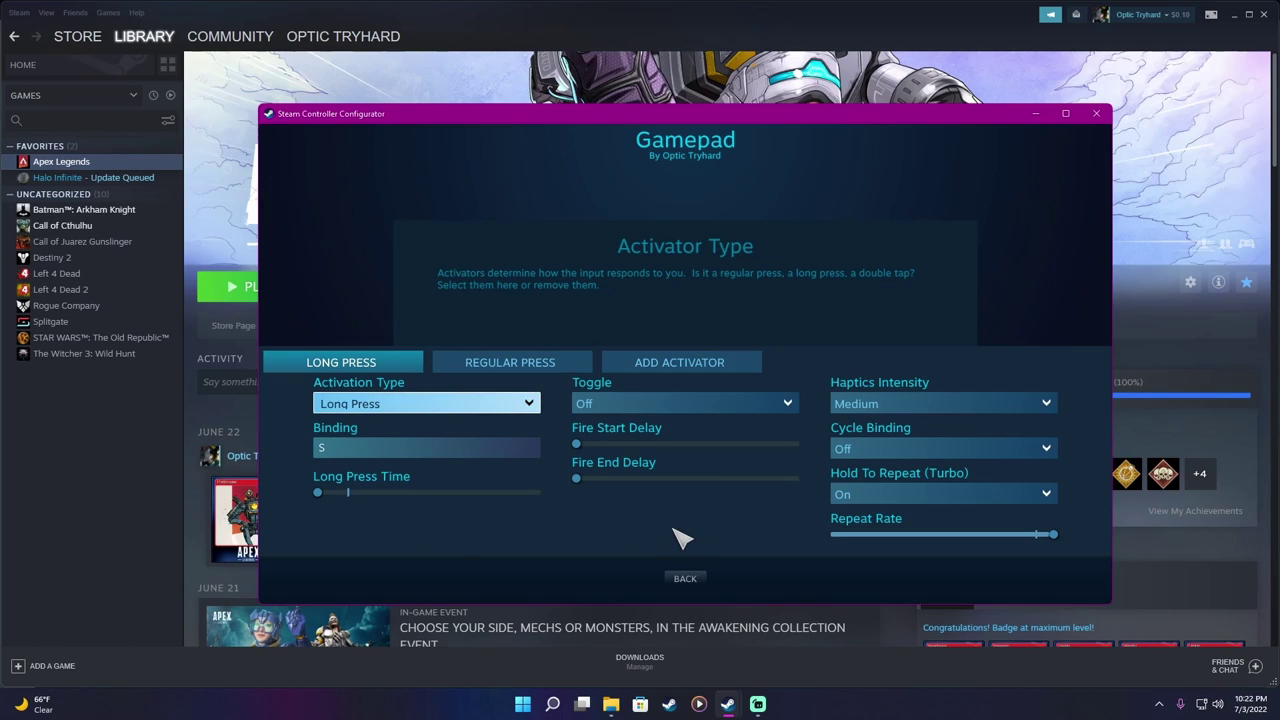
left_click(685, 578)
Set the D-pad down binding's second activator to Regular Press and bind it to LS CLICK.
left_click(690, 502)
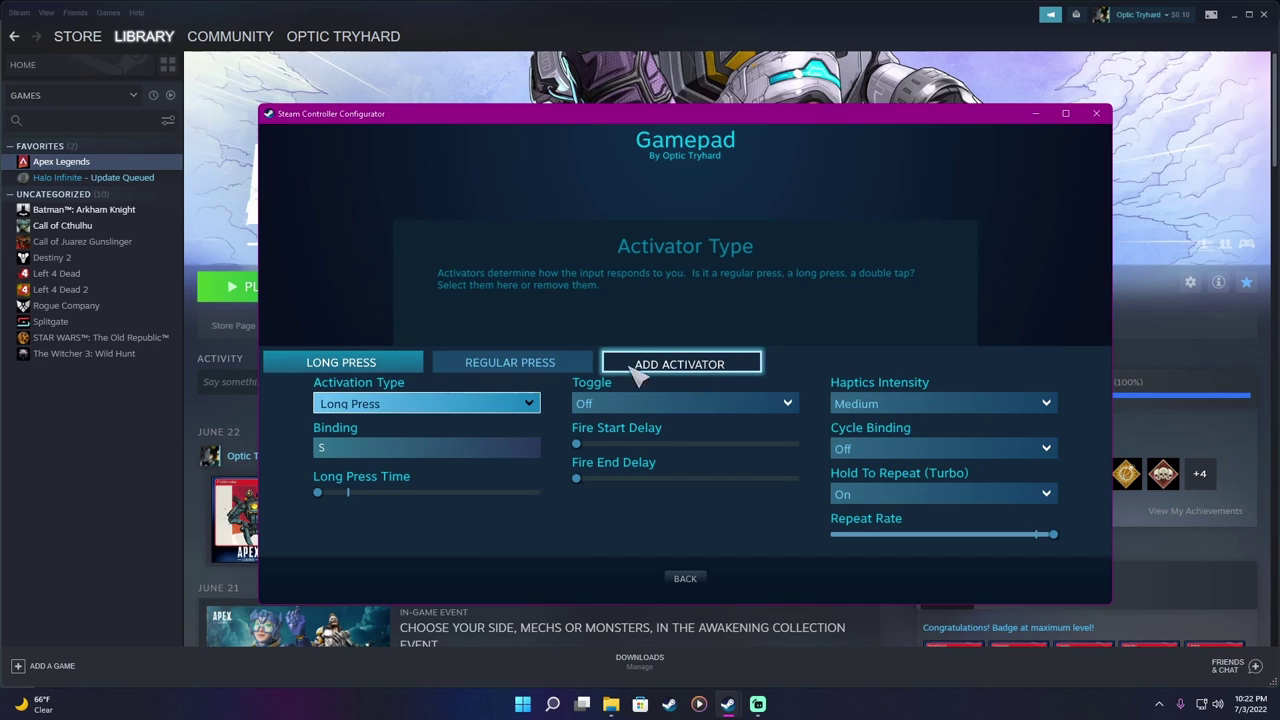
left_click(535, 370)
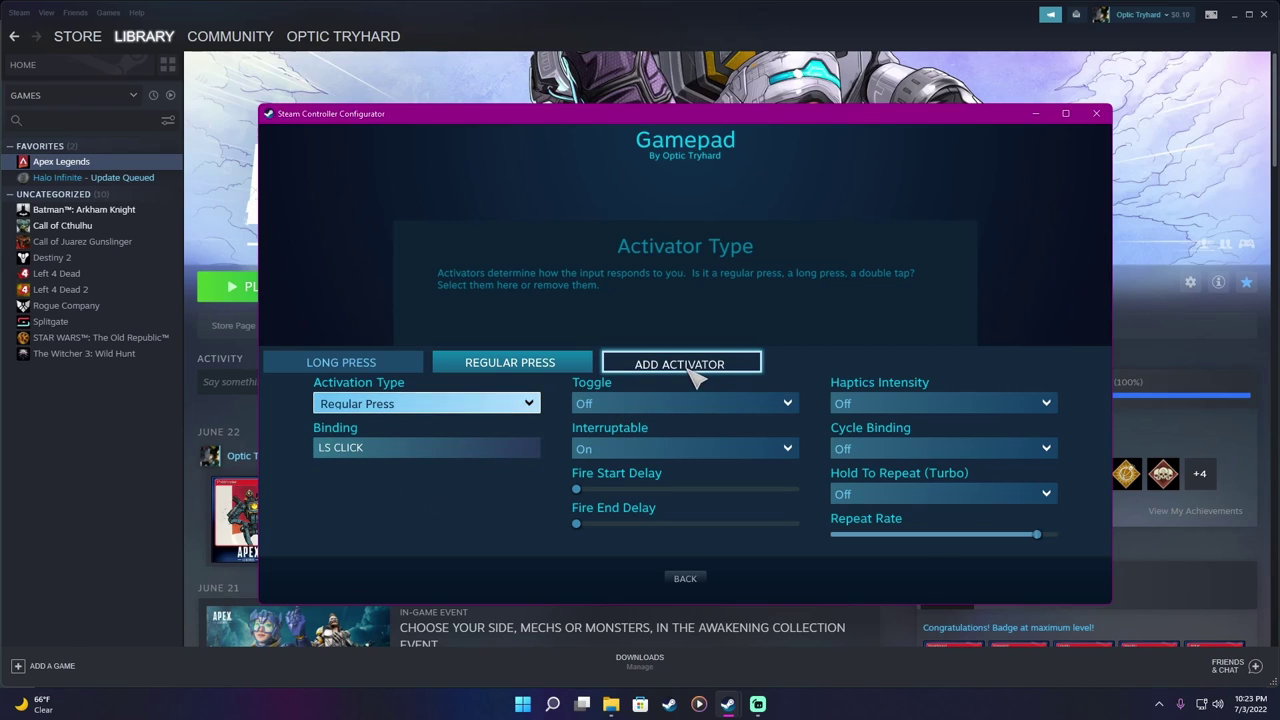
left_click(536, 407)
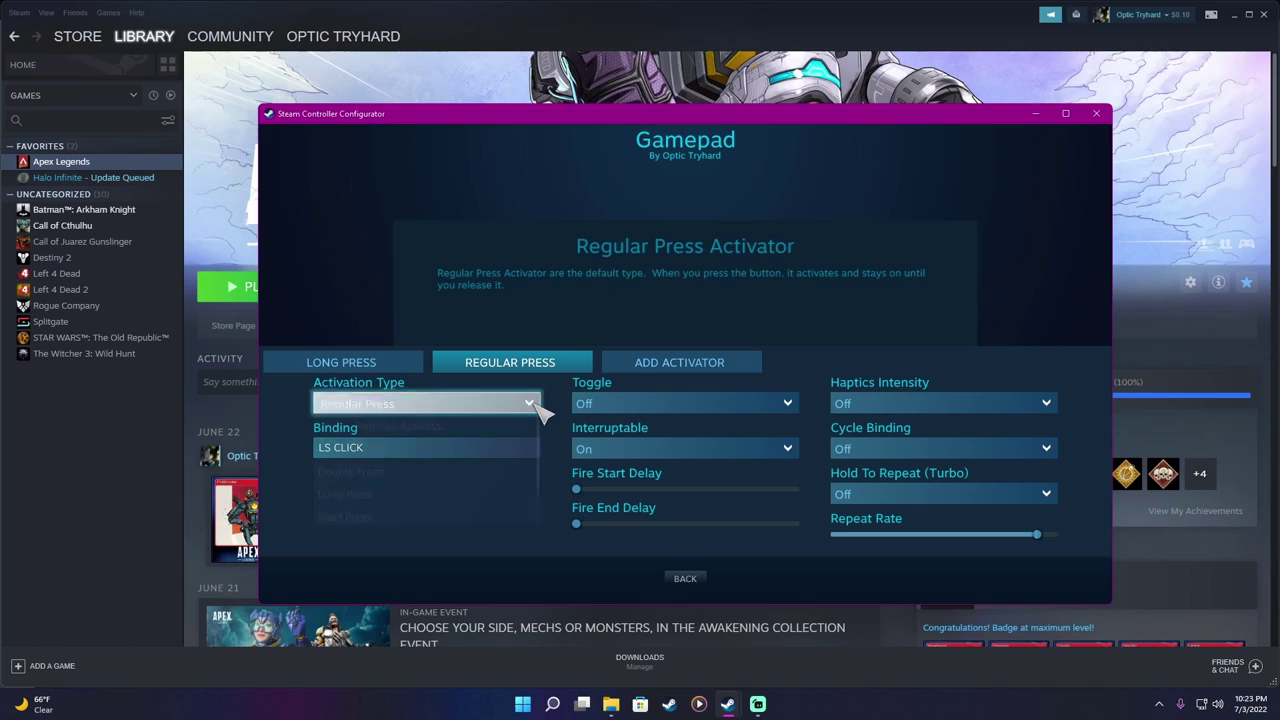
left_click(420, 449)
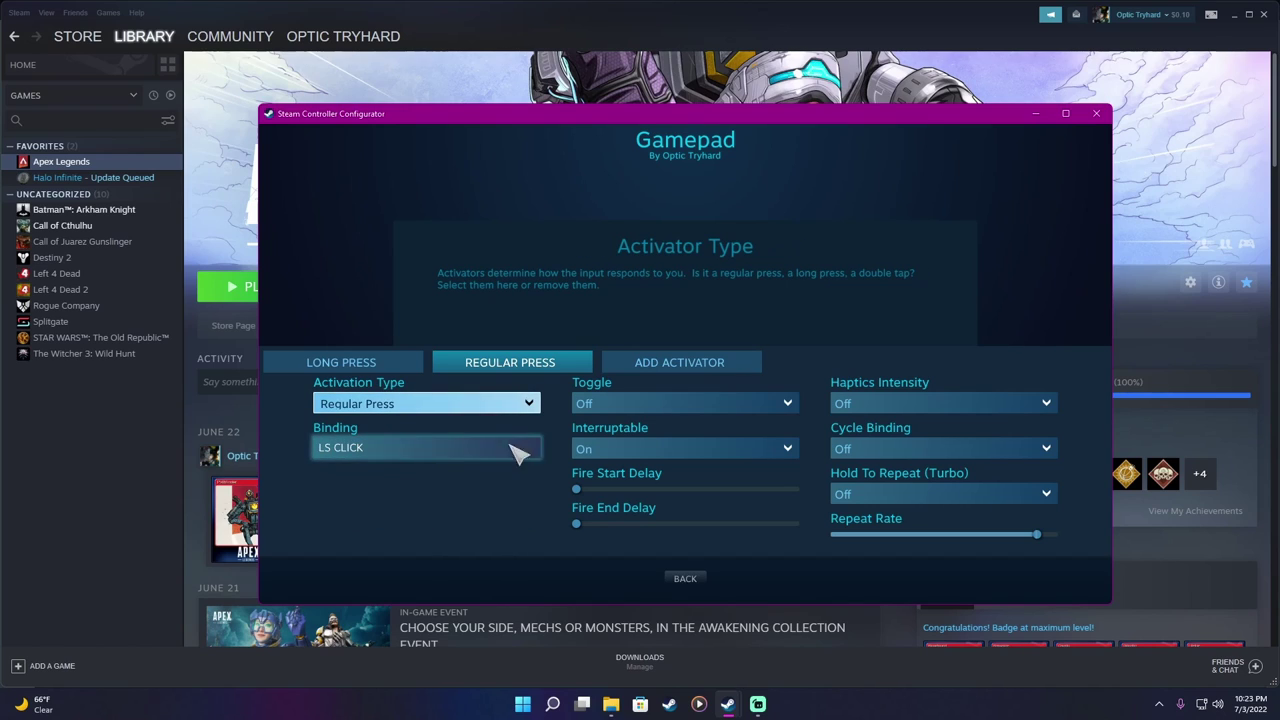
left_click(340, 452)
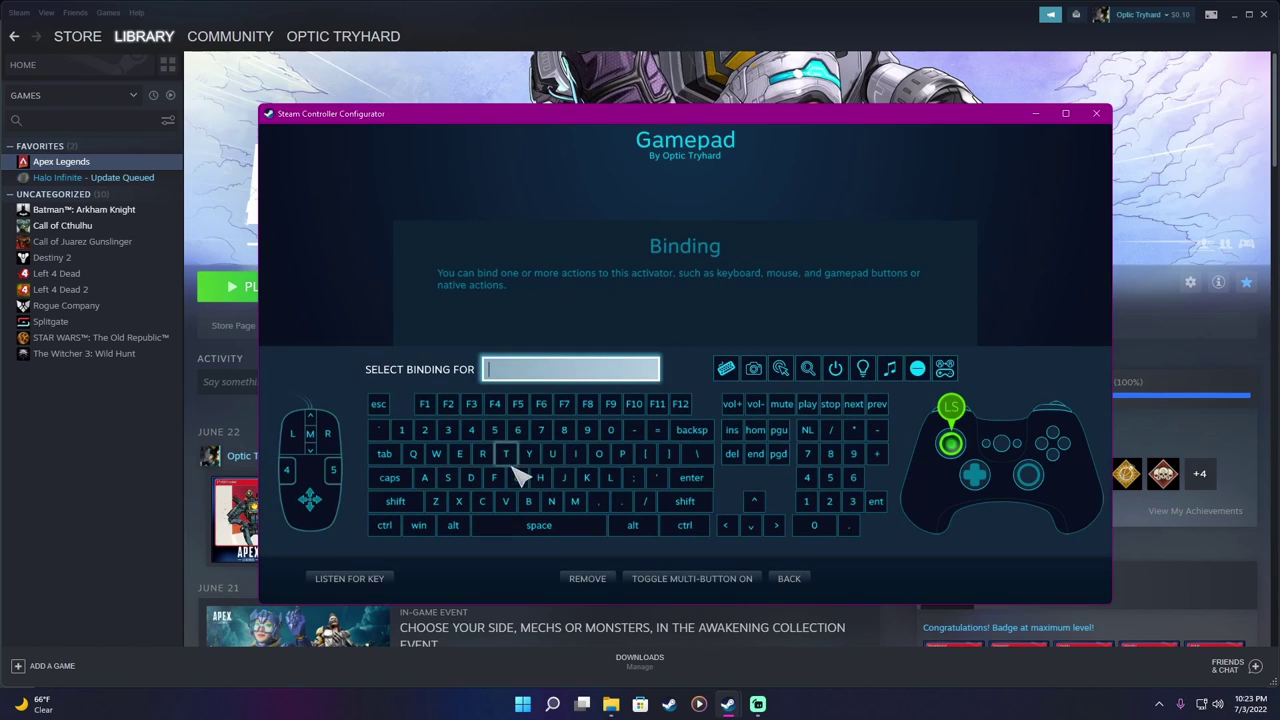
left_click(956, 449)
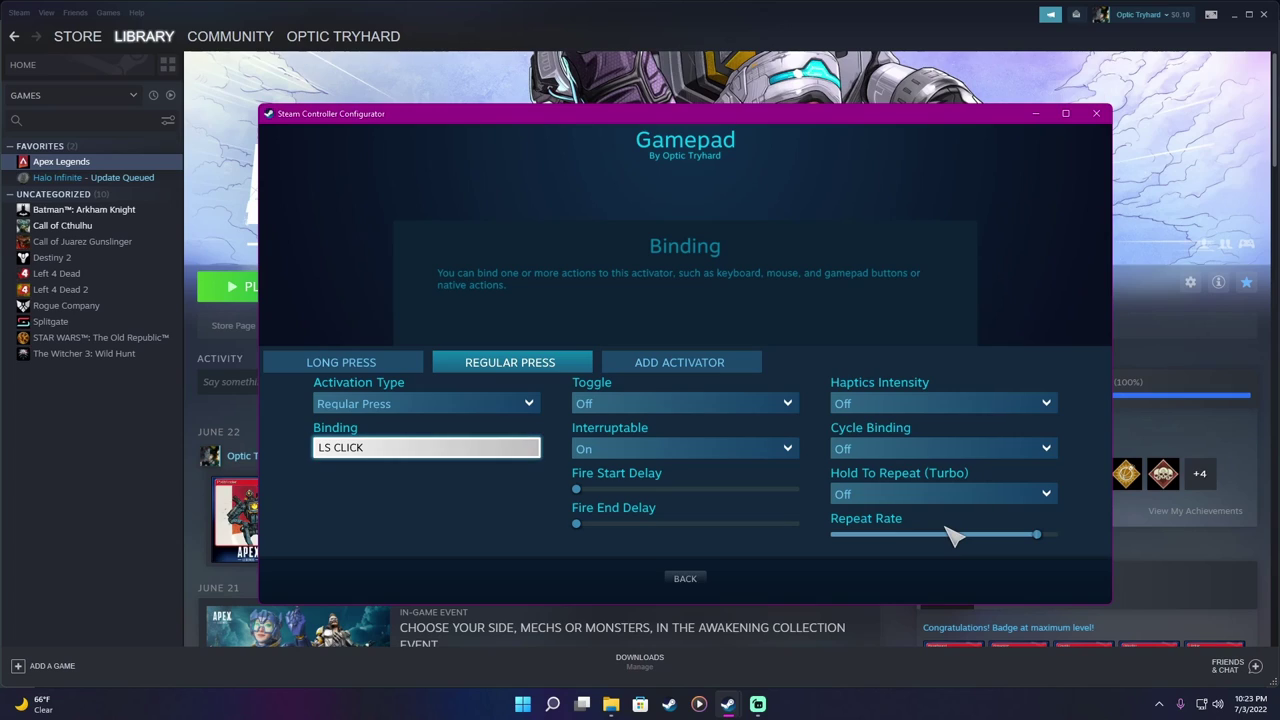
left_click(685, 579)
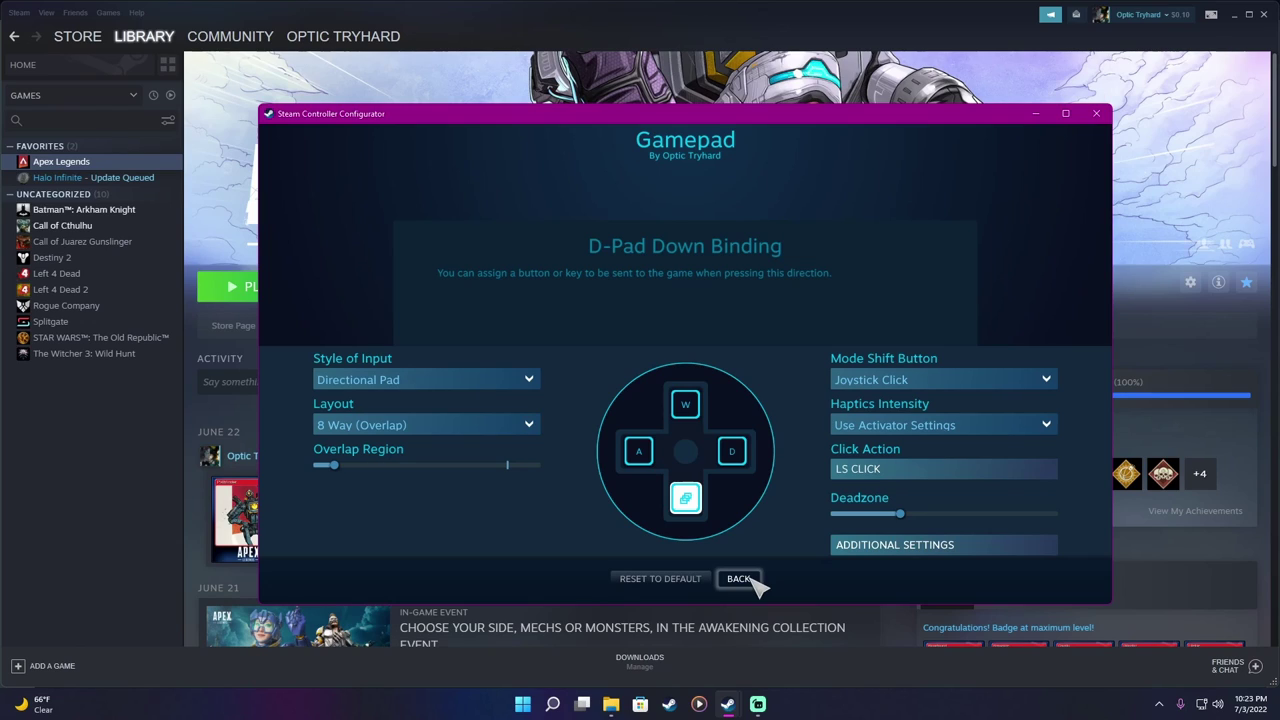
Finish the controller configuration and launch Apex Legends from the Steam library.
left_click(740, 579)
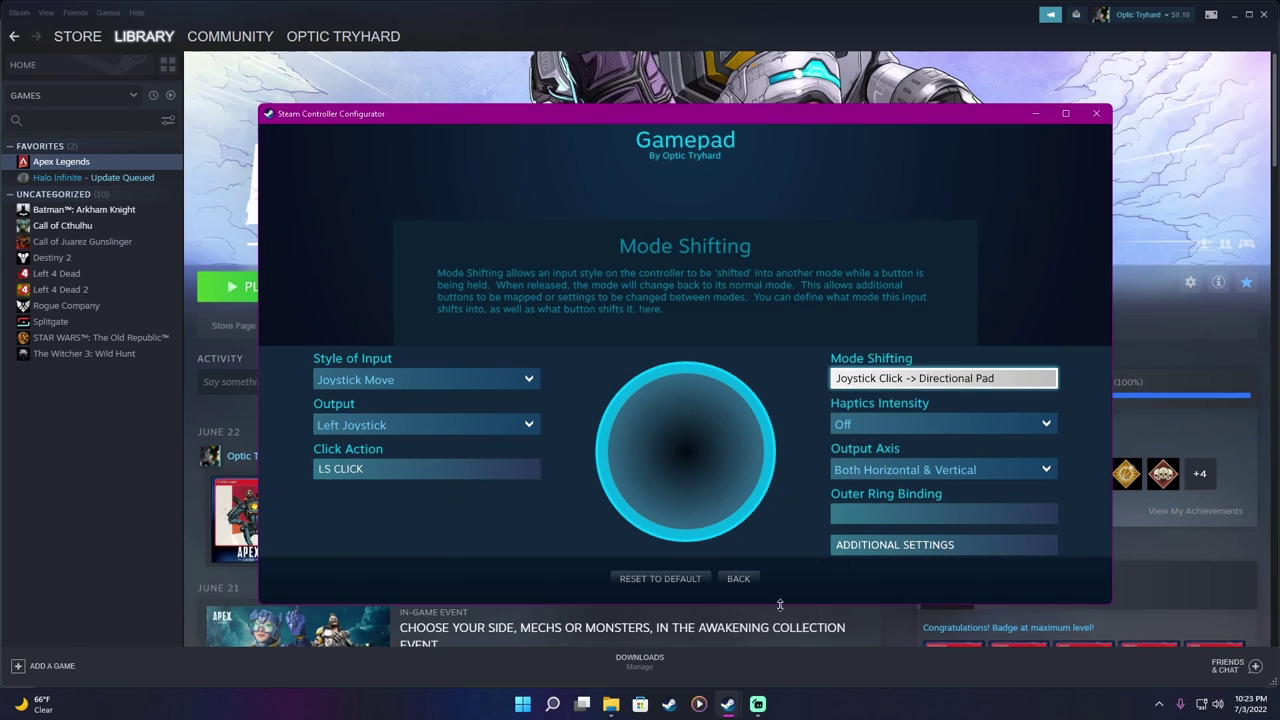
left_click(738, 578)
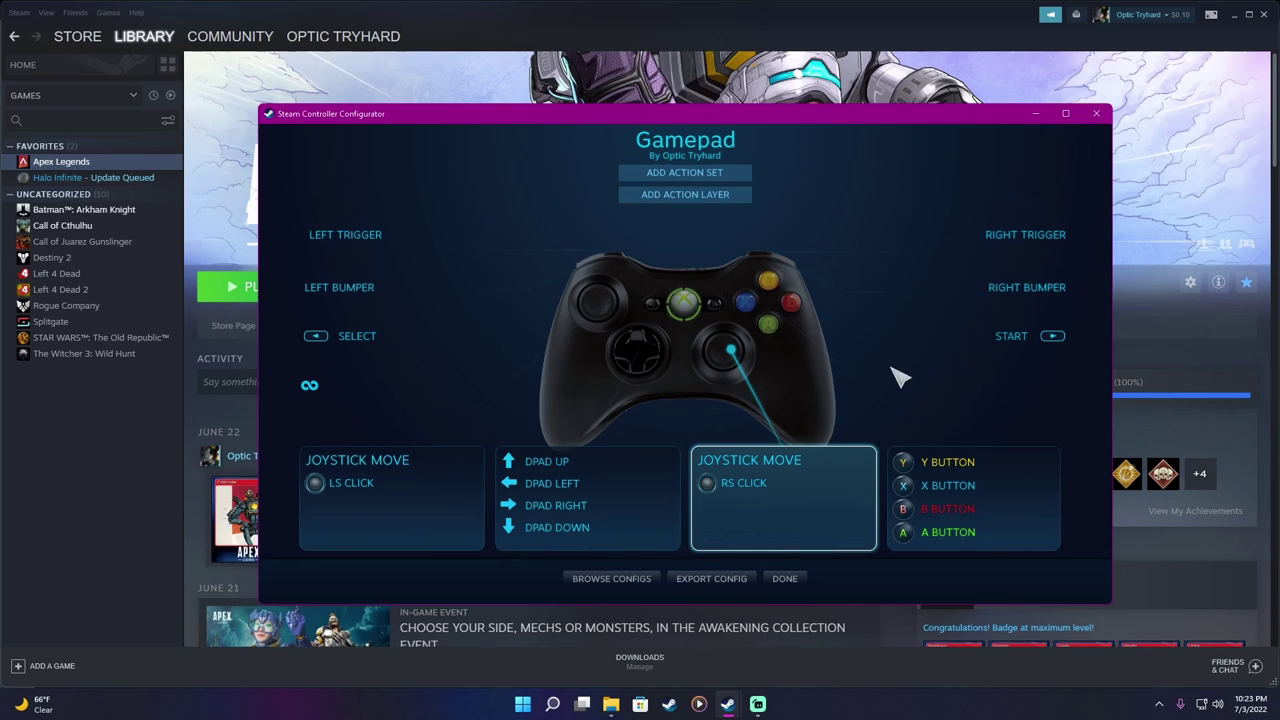
left_click(786, 580)
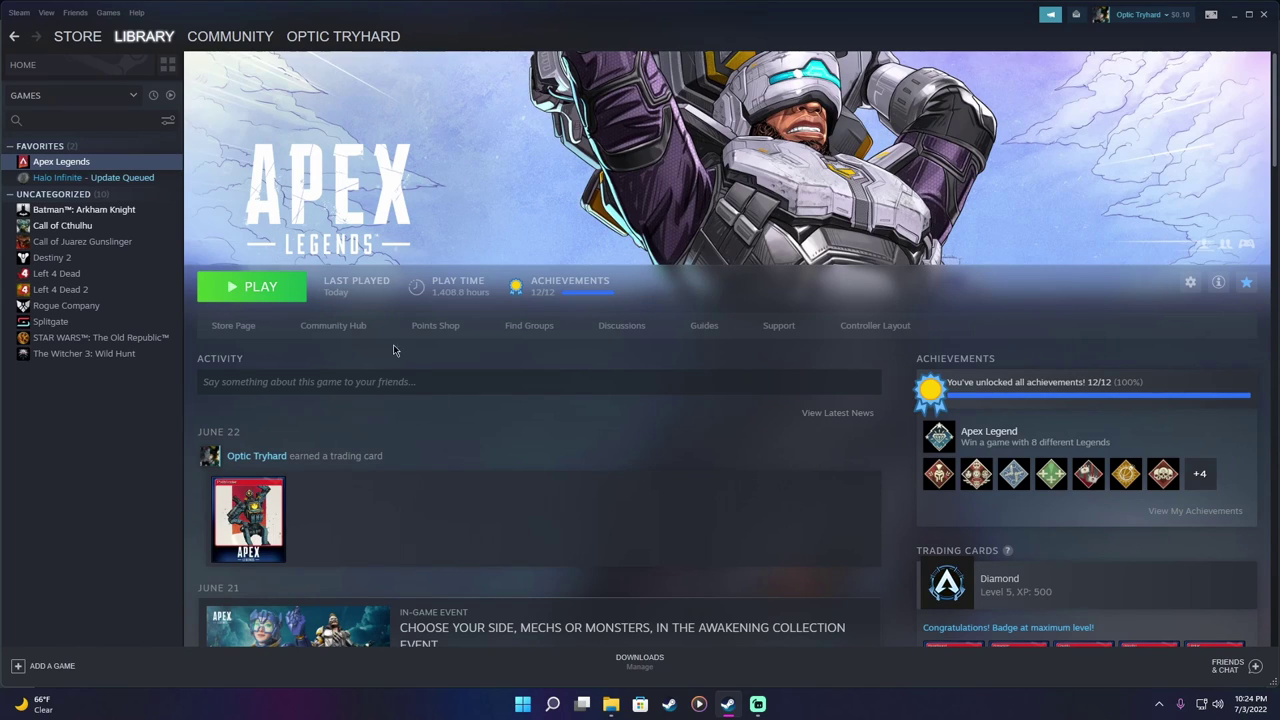
left_click(252, 286)
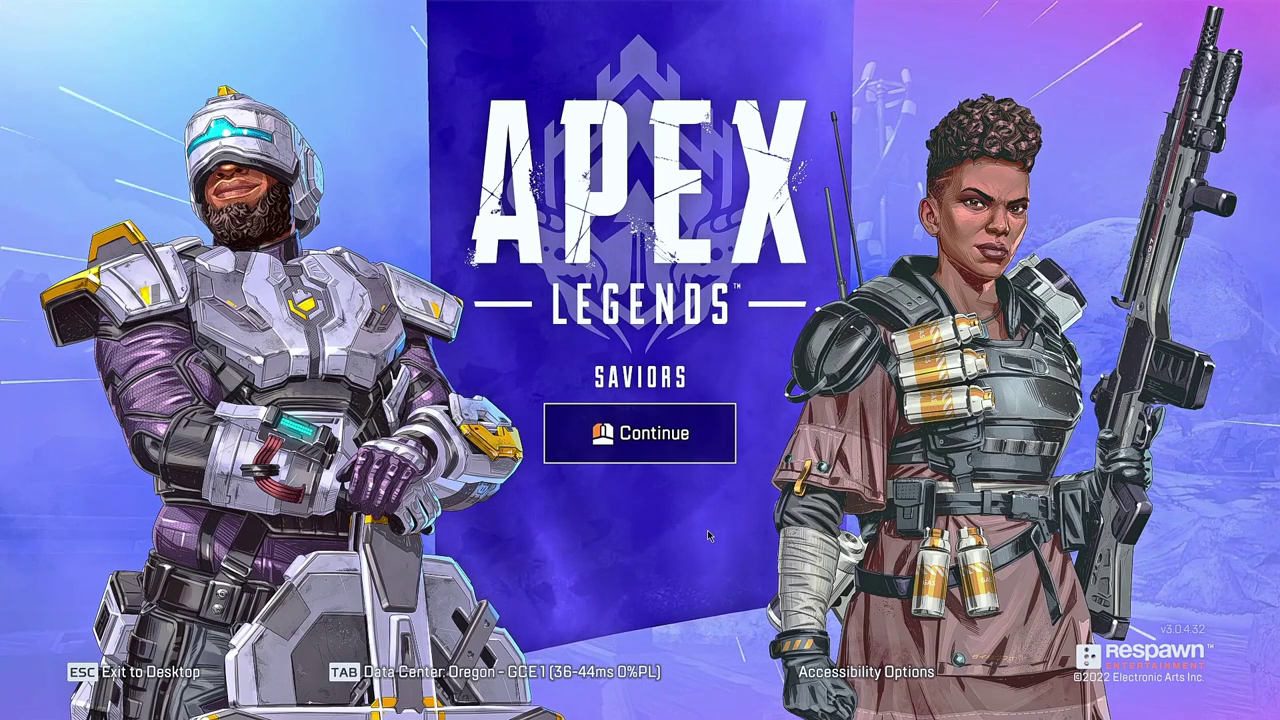
Choose the Dallas data center, enter the lobby and dismiss the news pop-up.
left_click(470, 671)
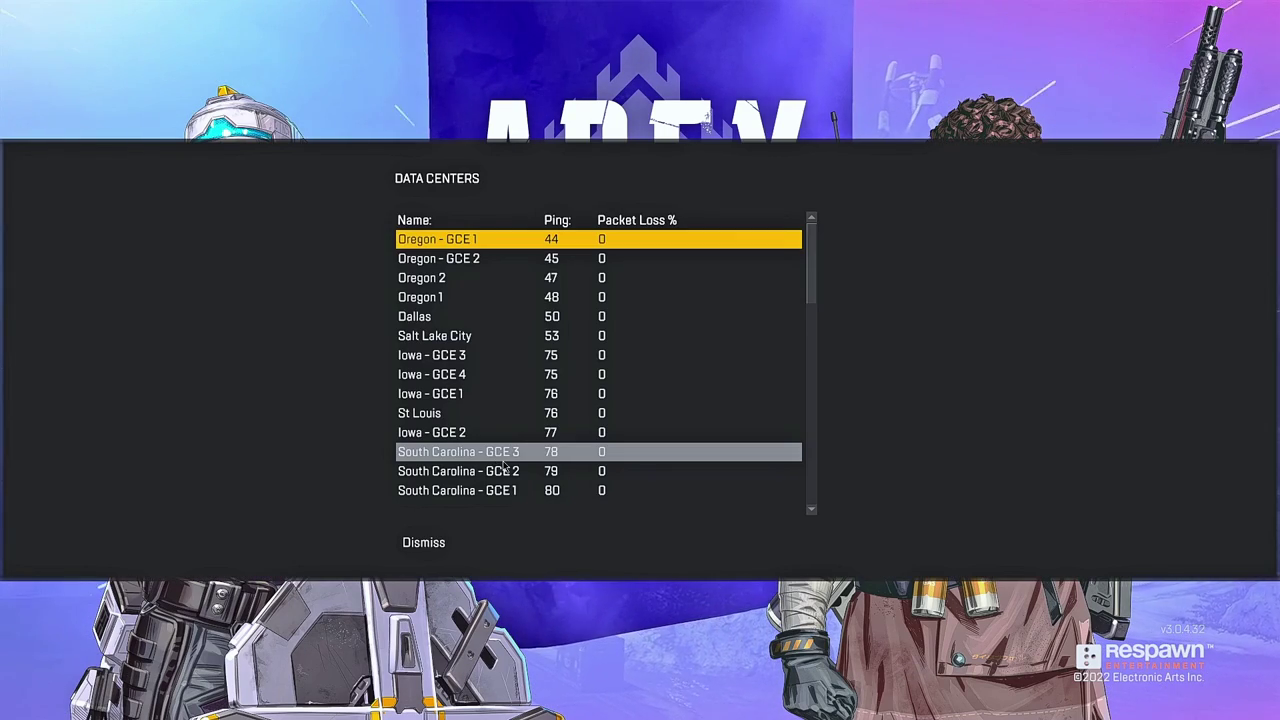
left_click(476, 318)
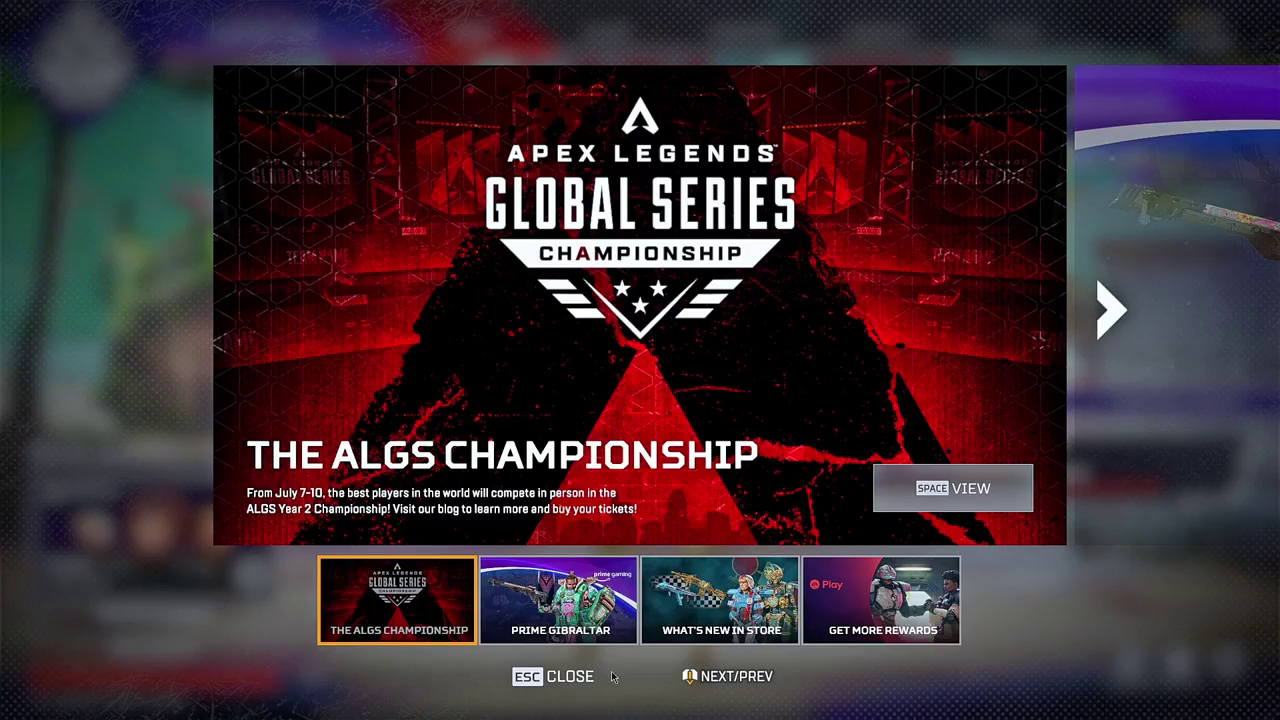
left_click(571, 684)
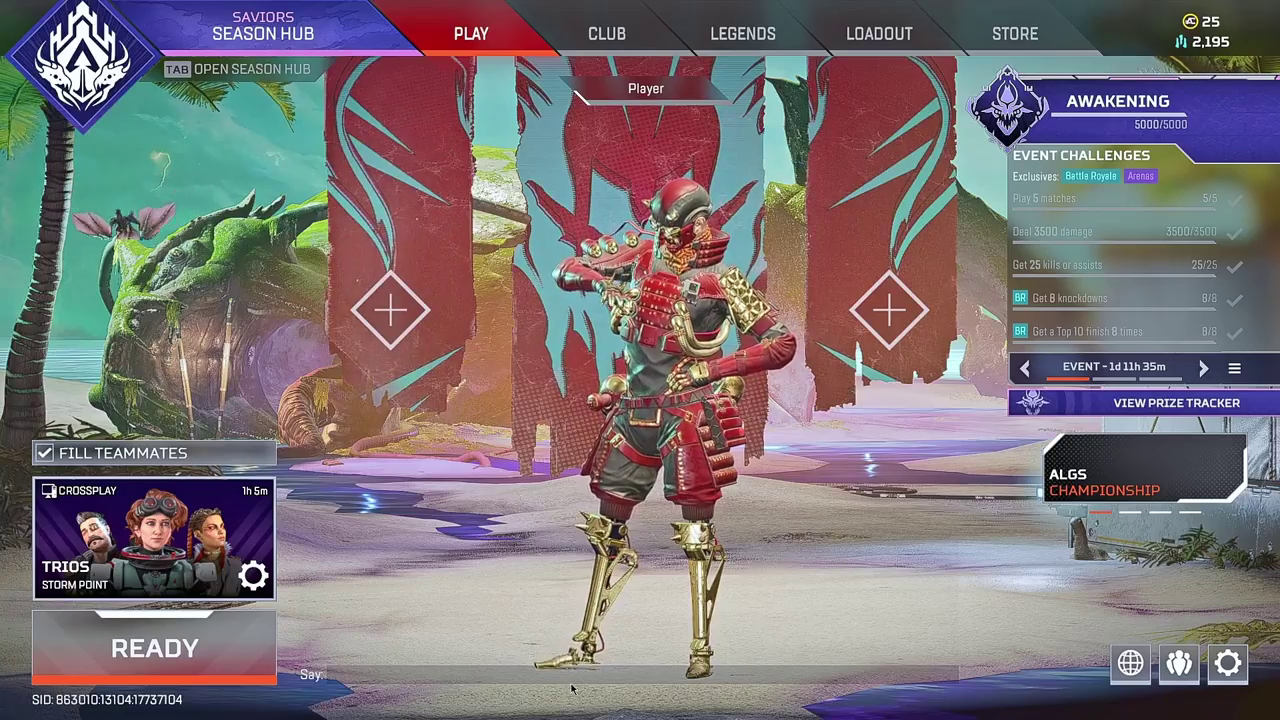
Choose Firing Range as the game mode, then start and cancel its matchmaking.
left_click(150, 540)
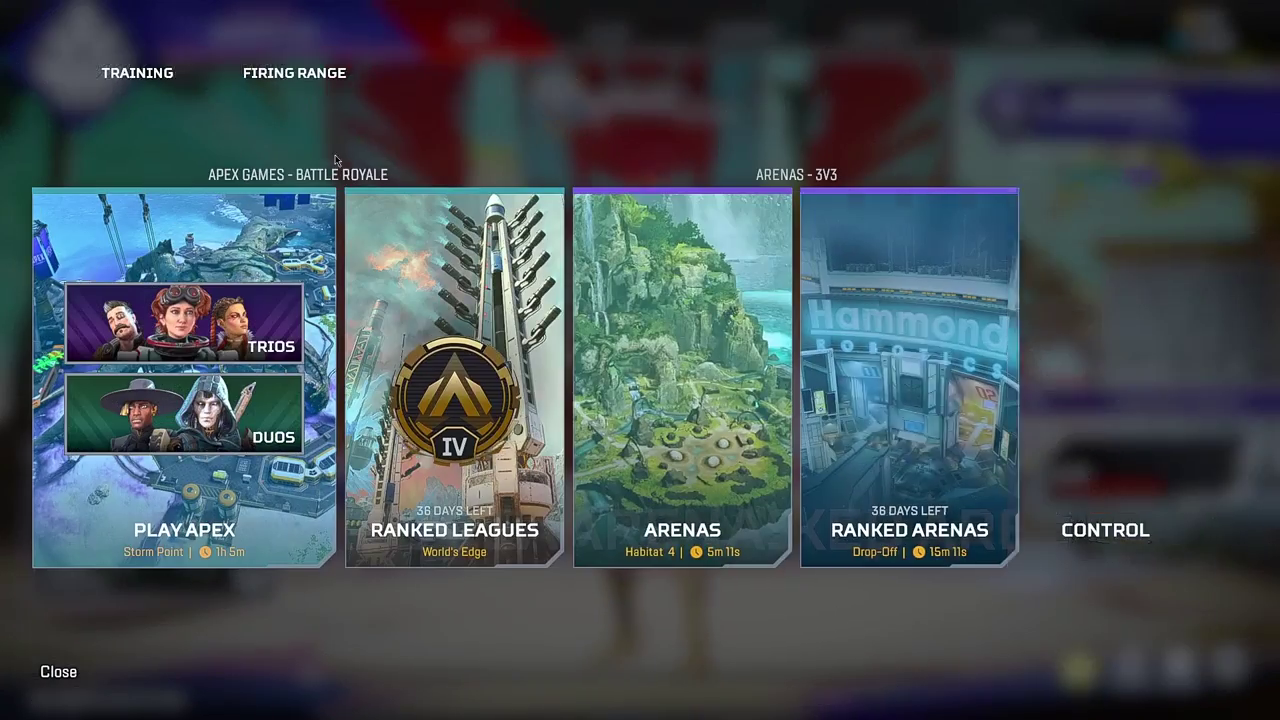
left_click(294, 73)
left_click(240, 670)
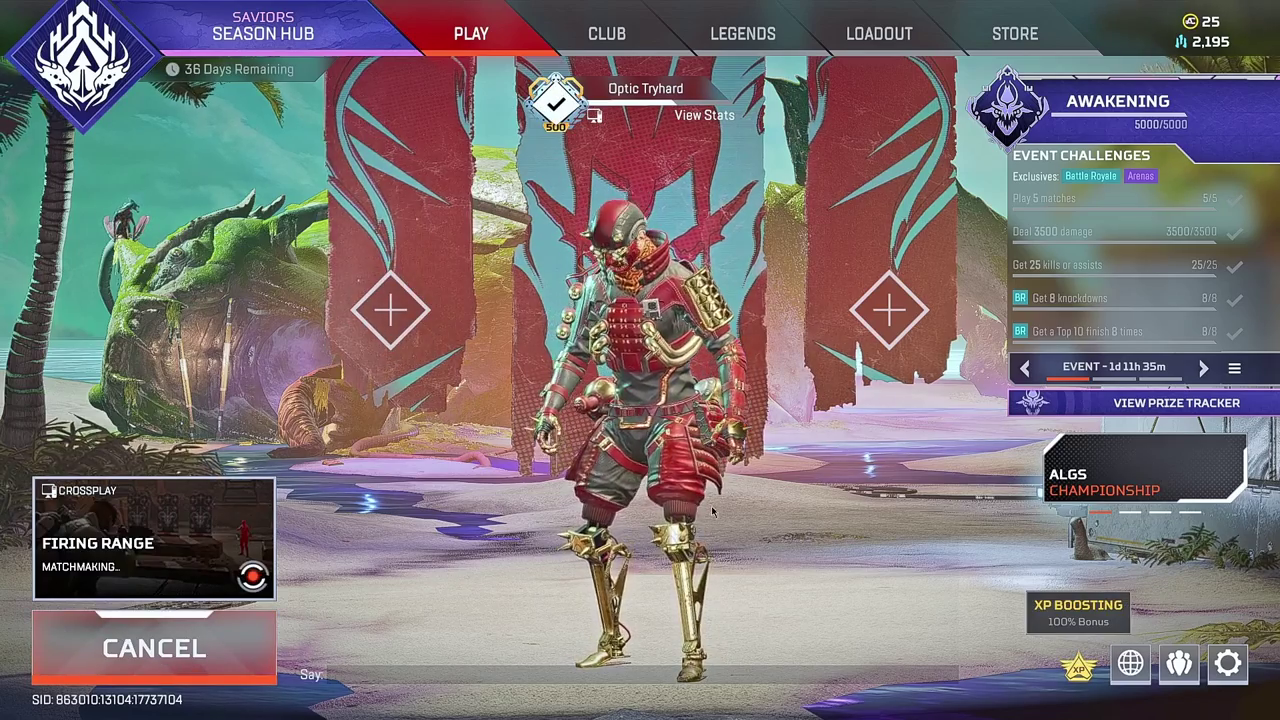
left_click(246, 680)
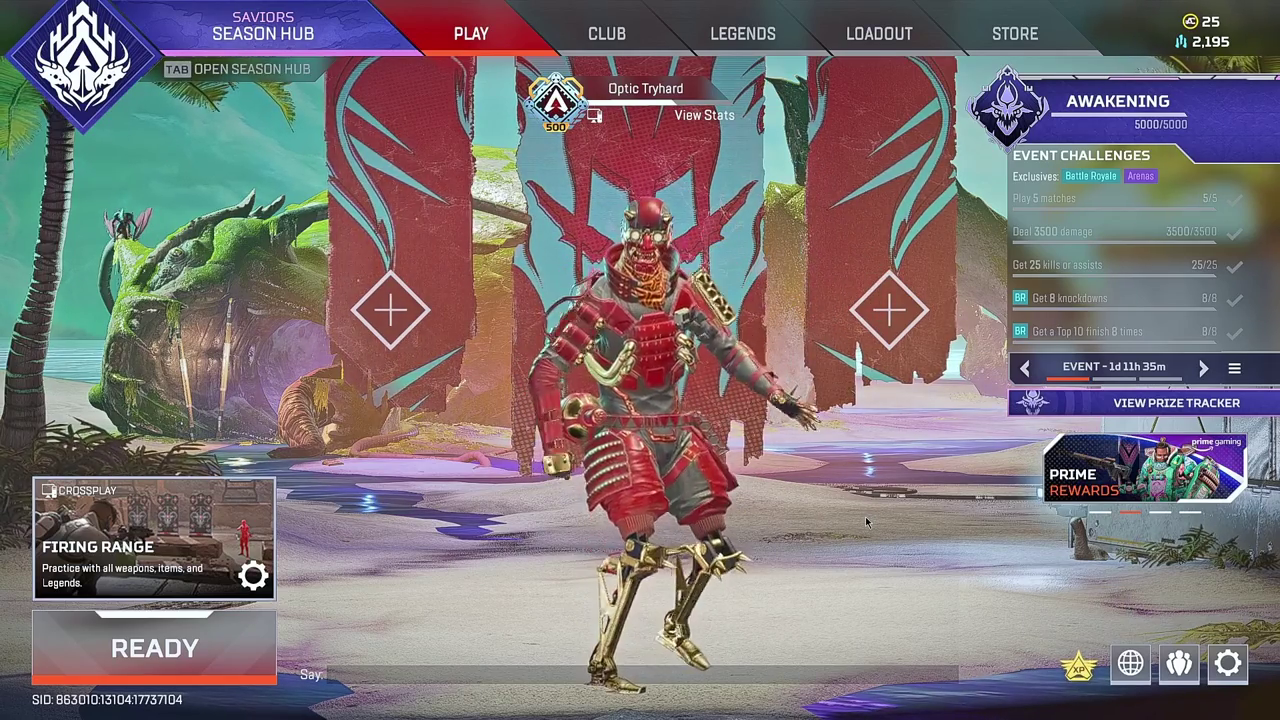
Open the game settings from the lobby.
left_click(1233, 675)
left_click(640, 369)
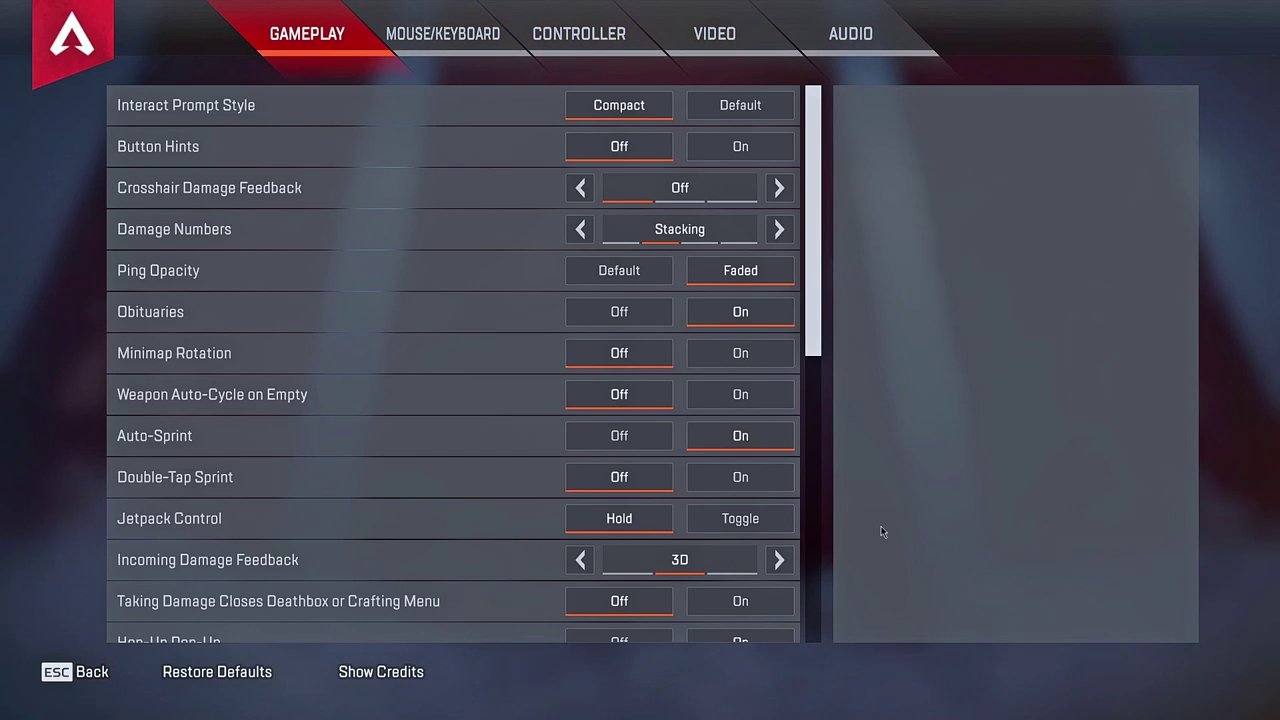